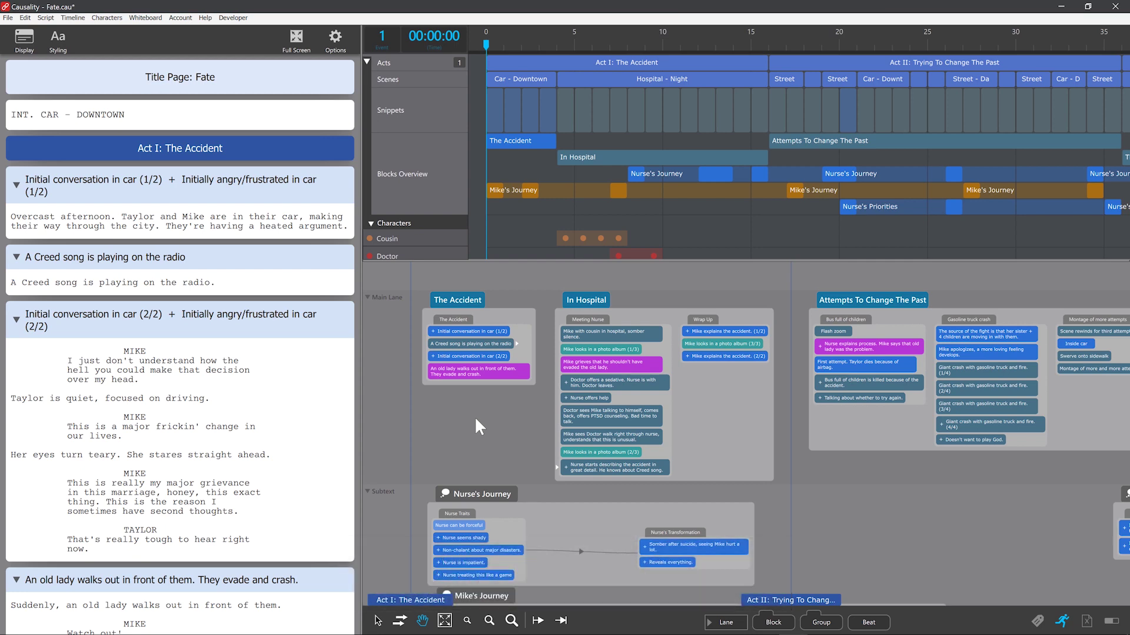
Maximize the whiteboard to examine its main and subtext lanes, and restore the full layout
{"action": "key", "text": "grave"}
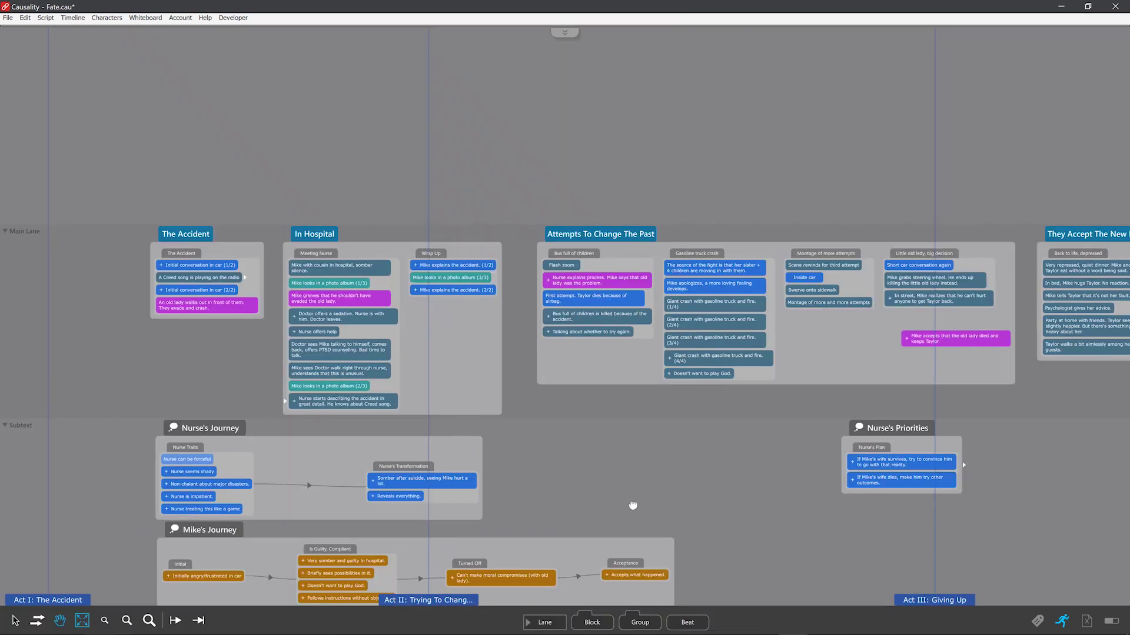
{"action": "left_click_drag", "start_coordinate": [630, 507], "coordinate": [607, 381]}
{"action": "left_click_drag", "start_coordinate": [890, 408], "coordinate": [922, 408]}
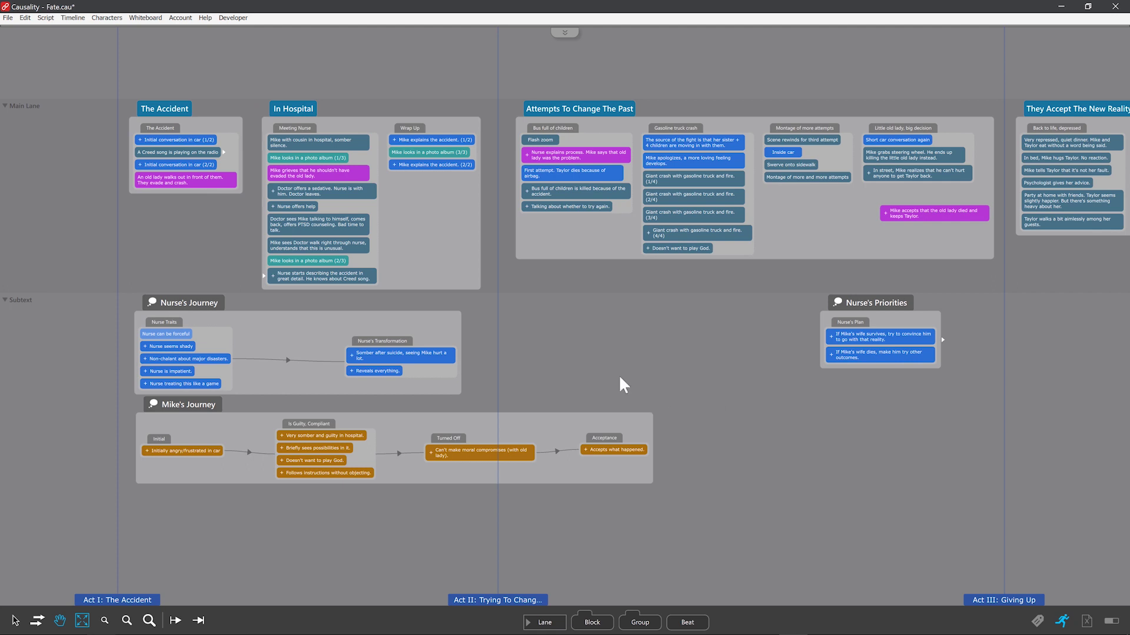
{"action": "key", "text": "Escape"}
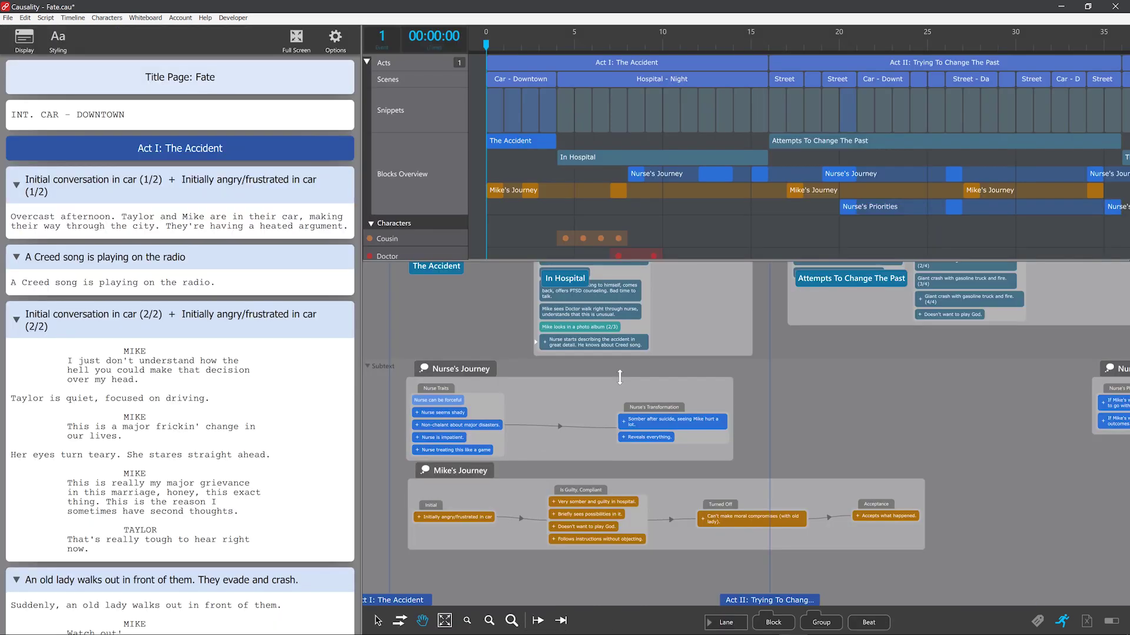
Show the script in full screen, read from the car accident into the hospital scene, and leave full screen
{"action": "left_click", "coordinate": [190, 386]}
{"action": "key", "text": "F11"}
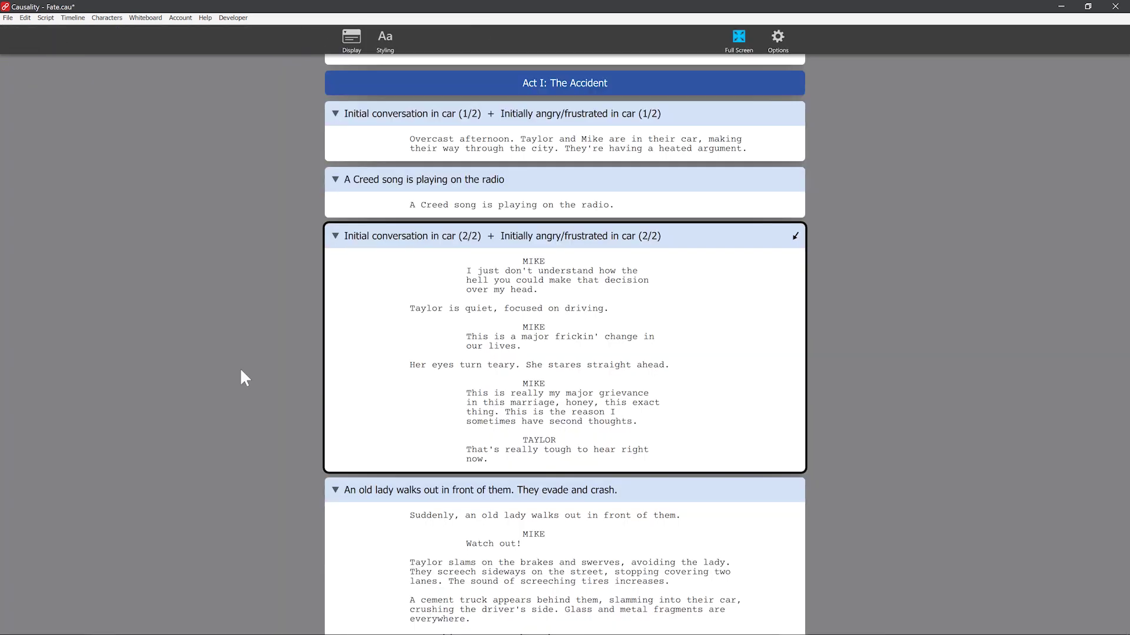
{"action": "scroll", "coordinate": [554, 391], "scroll_direction": "down", "scroll_amount": 8}
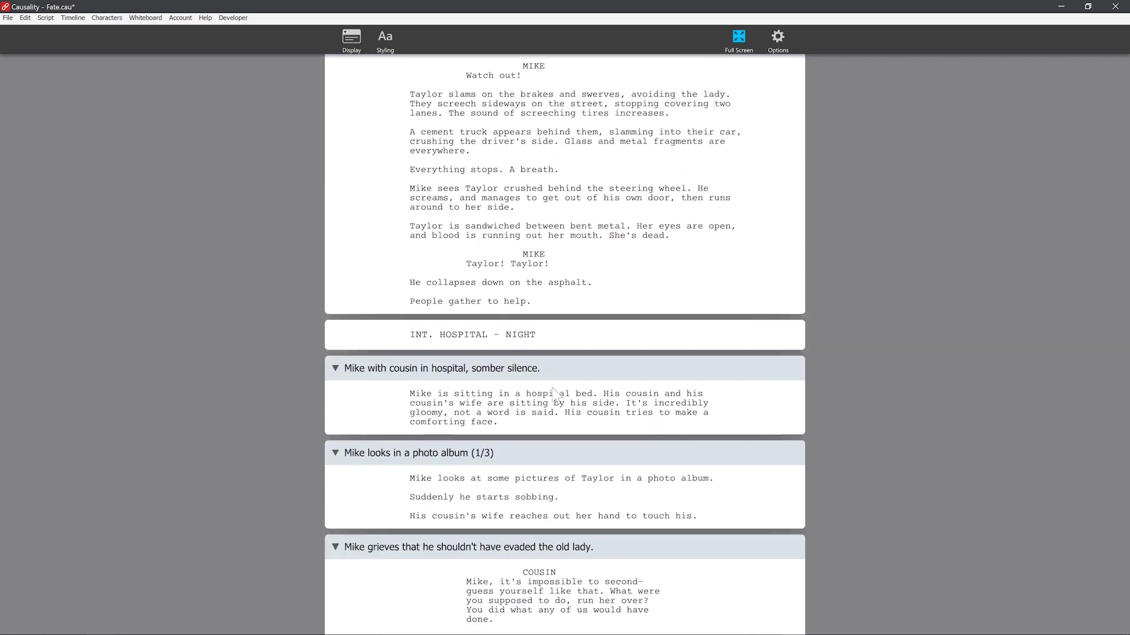
{"action": "scroll", "coordinate": [554, 390], "scroll_direction": "down", "scroll_amount": 2}
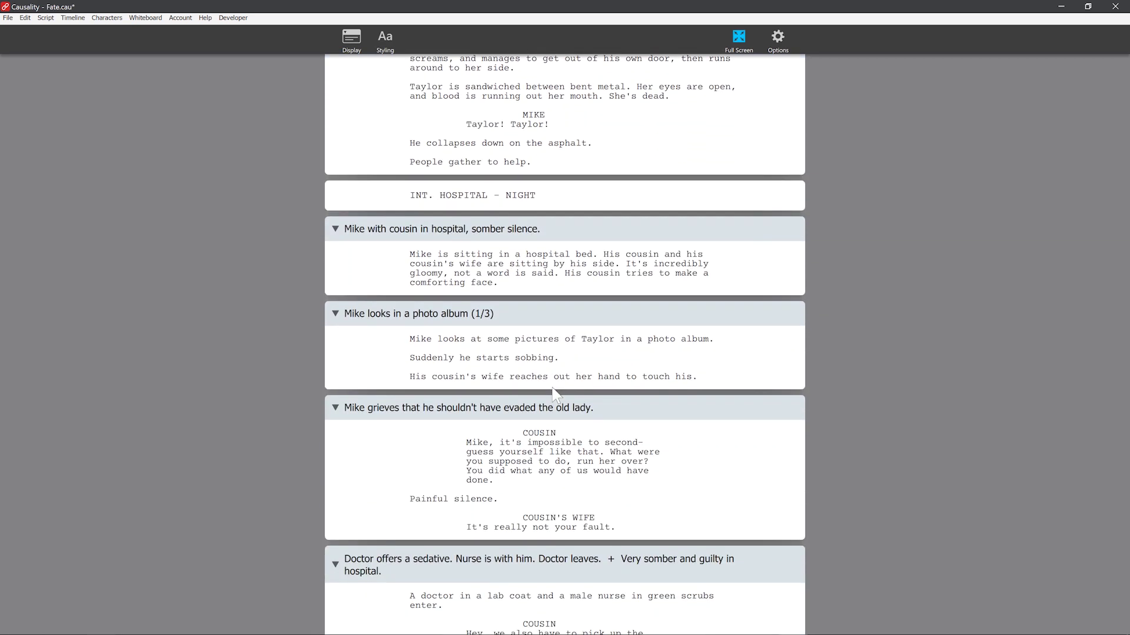
{"action": "key", "text": "F11"}
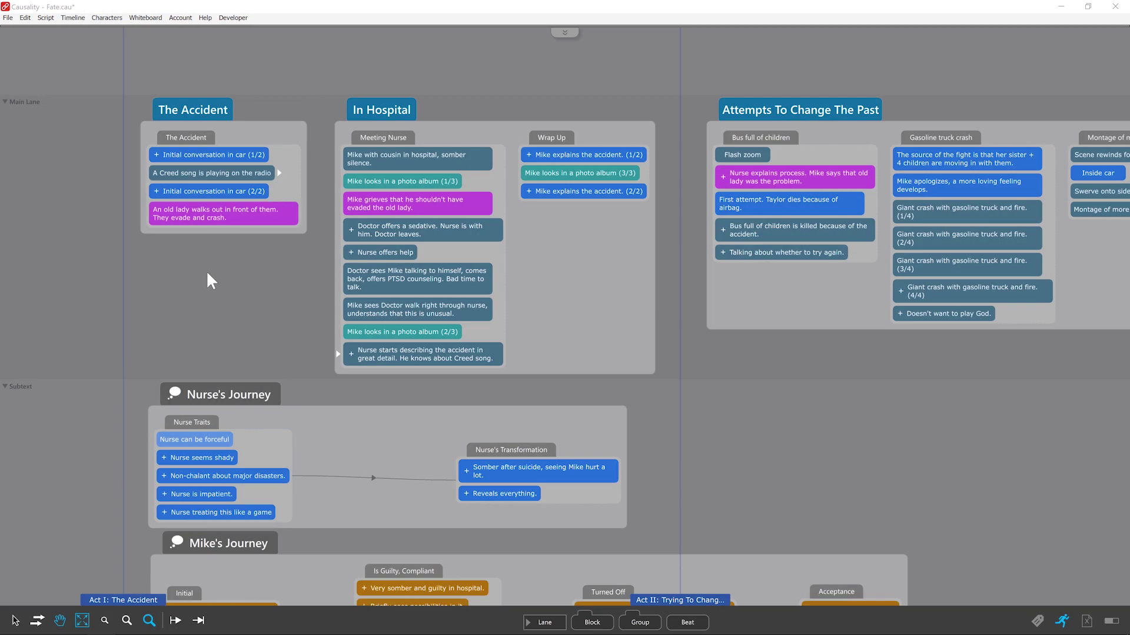
Examine the story blocks on the maximized whiteboard from The Accident through Nurse Explains and back
{"action": "left_click_drag", "start_coordinate": [848, 417], "coordinate": [368, 417]}
{"action": "left_click_drag", "start_coordinate": [655, 305], "coordinate": [271, 304]}
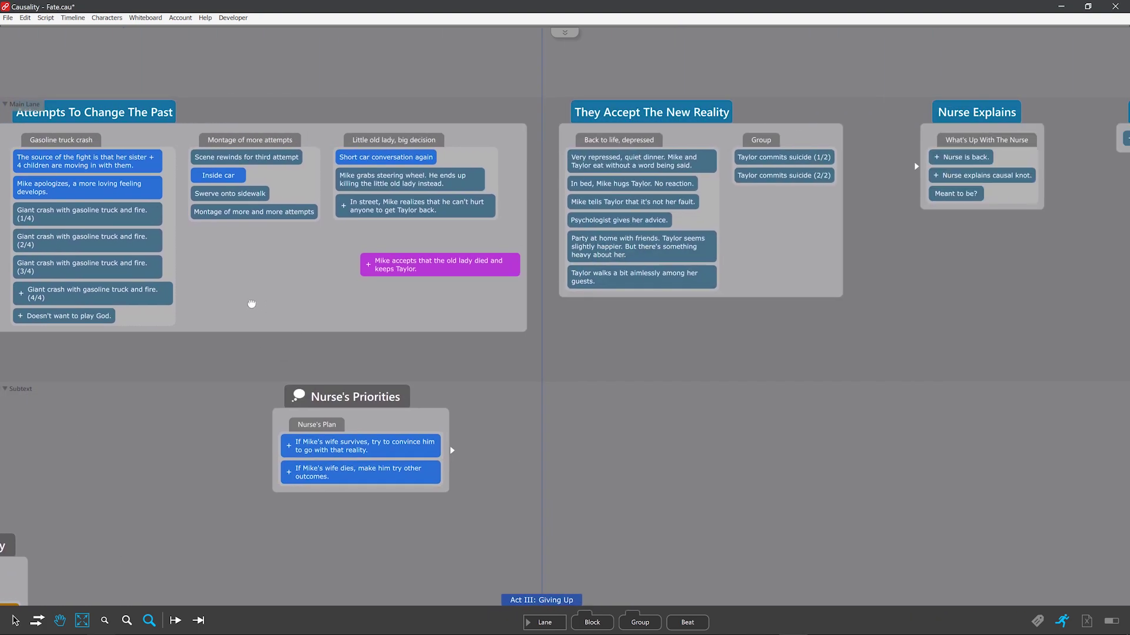
{"action": "left_click_drag", "start_coordinate": [681, 396], "coordinate": [321, 390]}
{"action": "left_click_drag", "start_coordinate": [398, 391], "coordinate": [759, 384]}
{"action": "left_click_drag", "start_coordinate": [287, 288], "coordinate": [760, 283]}
{"action": "left_click_drag", "start_coordinate": [328, 362], "coordinate": [581, 306]}
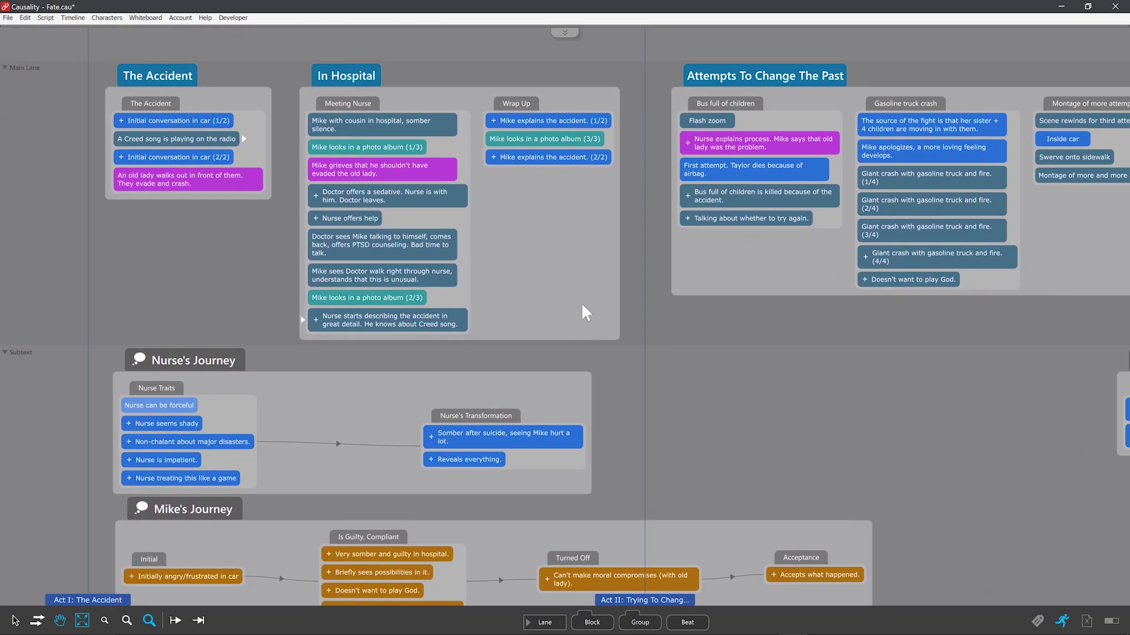
{"action": "left_click_drag", "start_coordinate": [725, 196], "coordinate": [474, 220]}
{"action": "left_click_drag", "start_coordinate": [802, 197], "coordinate": [765, 206]}
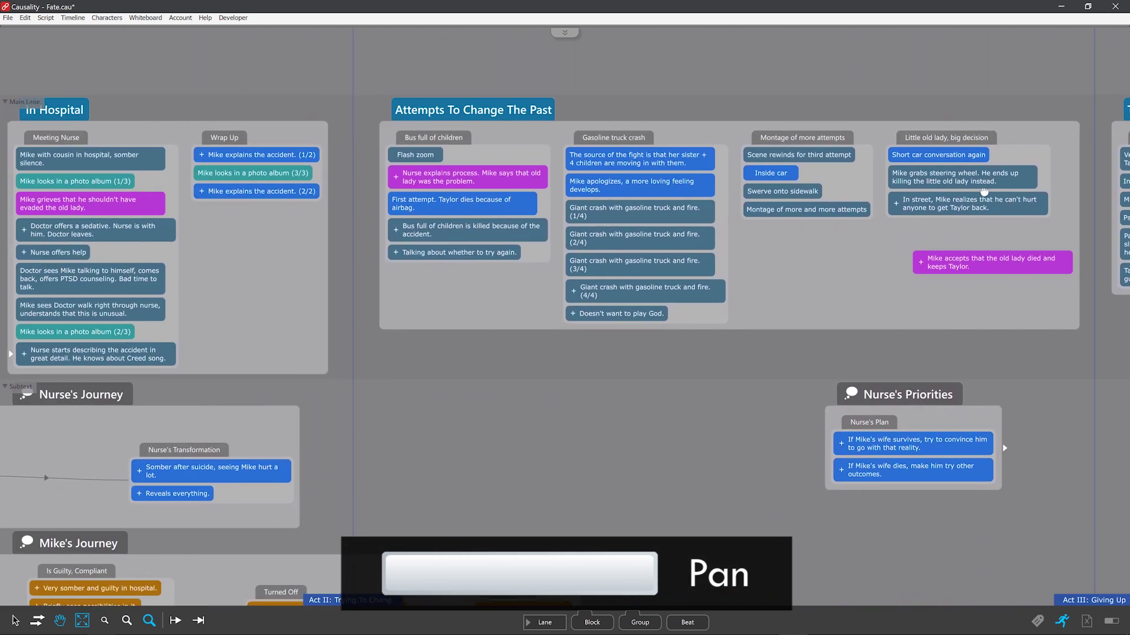
{"action": "left_click_drag", "start_coordinate": [125, 218], "coordinate": [393, 193]}
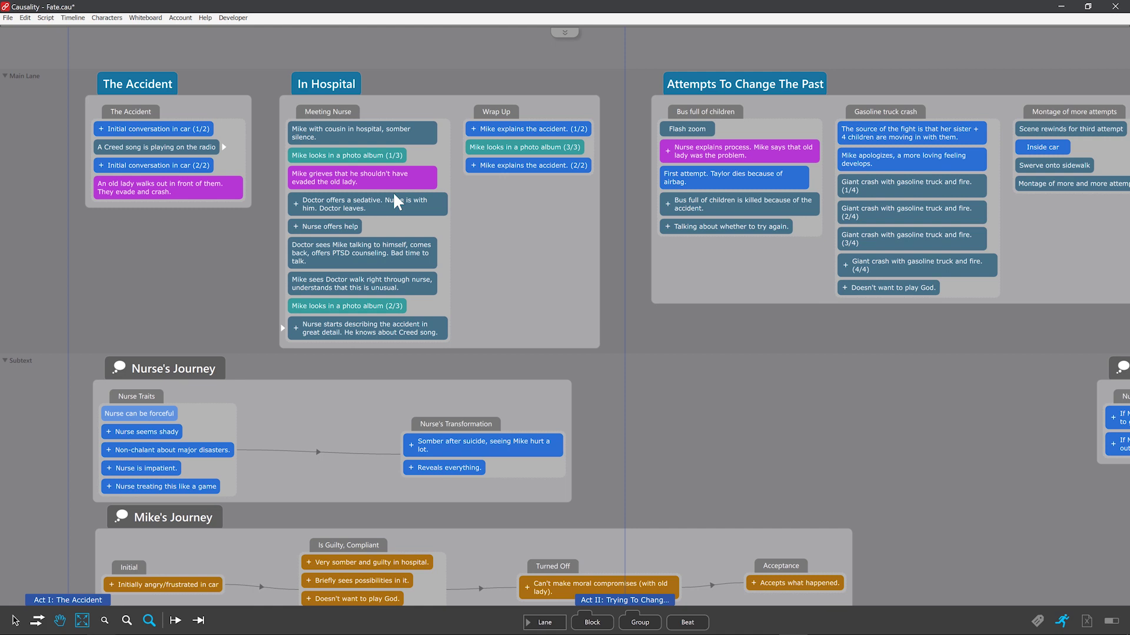
Toggle the whiteboard between its close-up and overview zoom levels to examine the acts
{"action": "key", "text": "Tab"}
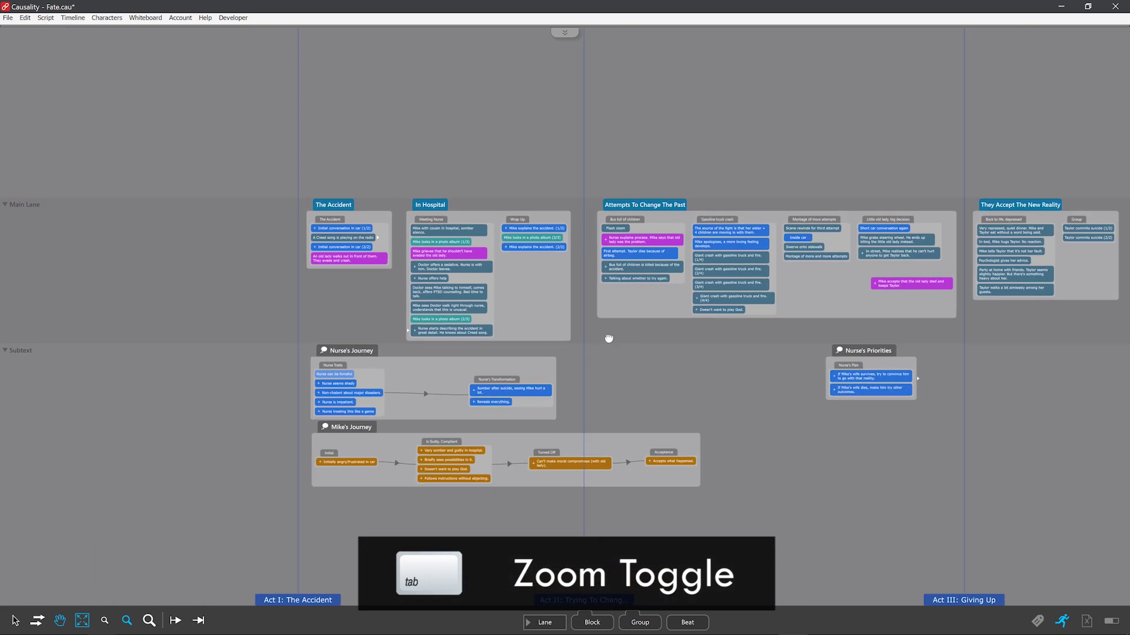
{"action": "left_click_drag", "start_coordinate": [609, 334], "coordinate": [416, 294]}
{"action": "key", "text": "Tab"}
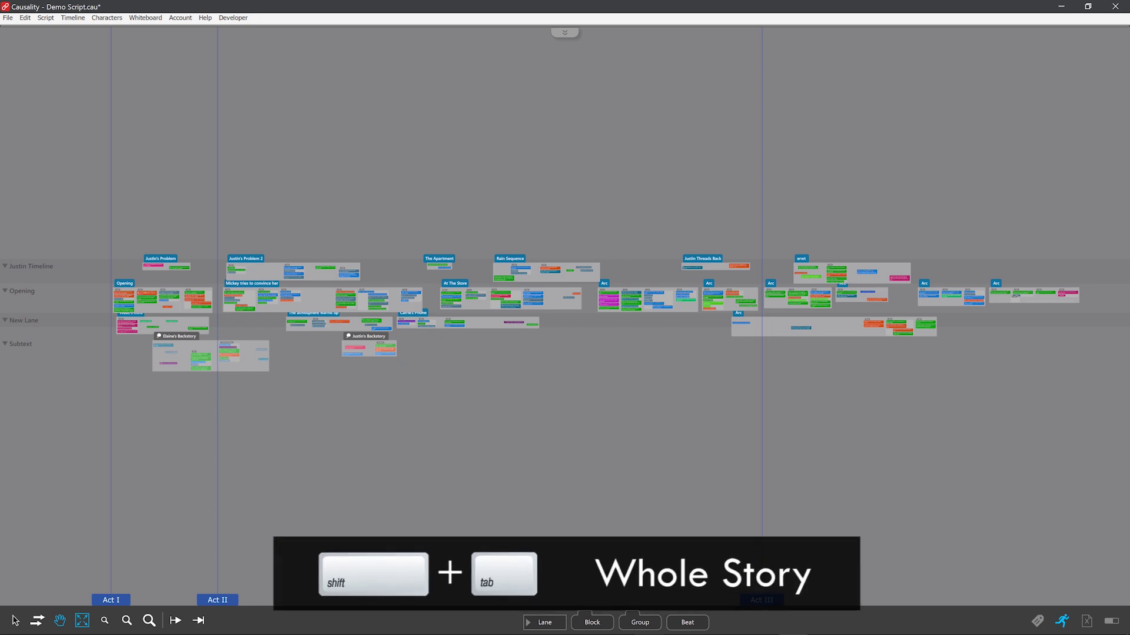
Zoom continuously in and out across the Demo Script whiteboard to examine its lanes, blocks and beats
{"action": "scroll", "coordinate": [579, 195], "scroll_direction": "up", "scroll_amount": 5}
{"action": "scroll", "coordinate": [580, 201], "scroll_direction": "down", "scroll_amount": 2}
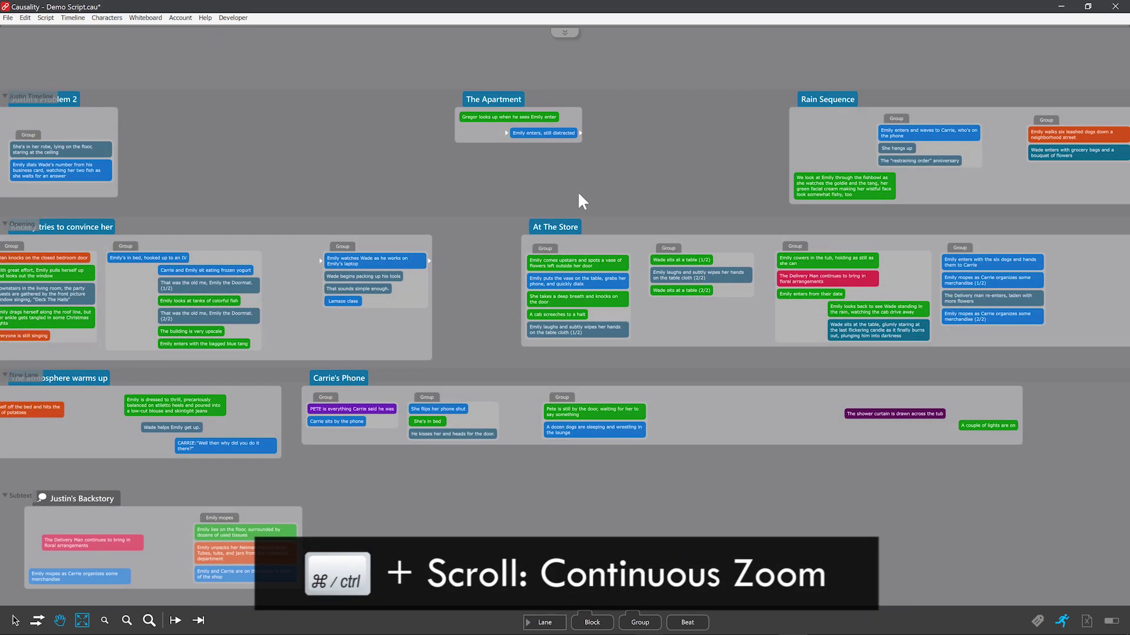
{"action": "scroll", "coordinate": [504, 394], "scroll_direction": "down", "scroll_amount": 3}
{"action": "scroll", "coordinate": [487, 355], "scroll_direction": "up", "scroll_amount": 2}
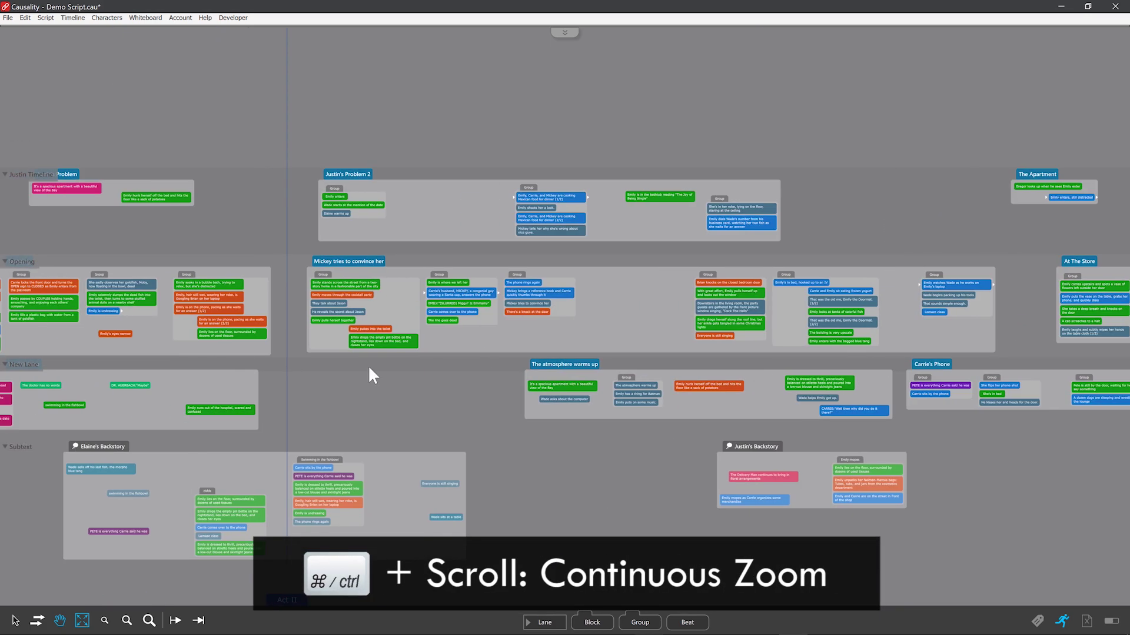
{"action": "scroll", "coordinate": [539, 167], "scroll_direction": "up", "scroll_amount": 3}
{"action": "scroll", "coordinate": [411, 328], "scroll_direction": "up", "scroll_amount": 2}
{"action": "scroll", "coordinate": [411, 328], "scroll_direction": "down", "scroll_amount": 3}
{"action": "scroll", "coordinate": [815, 367], "scroll_direction": "down", "scroll_amount": 3}
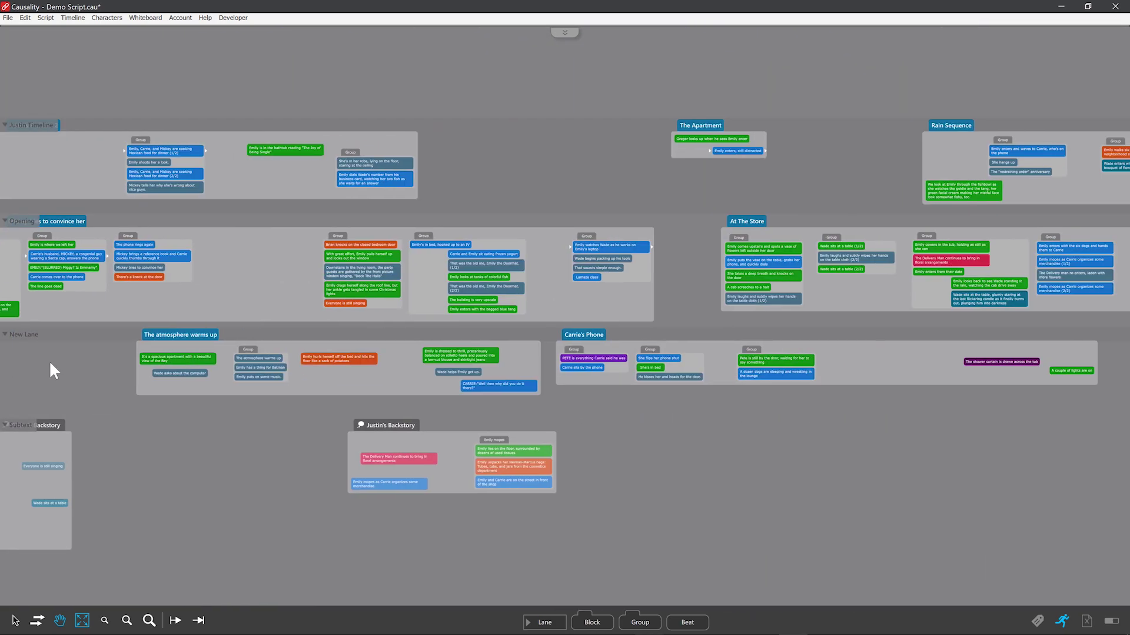
{"action": "scroll", "coordinate": [903, 441], "scroll_direction": "up", "scroll_amount": 2}
{"action": "scroll", "coordinate": [442, 479], "scroll_direction": "up", "scroll_amount": 1}
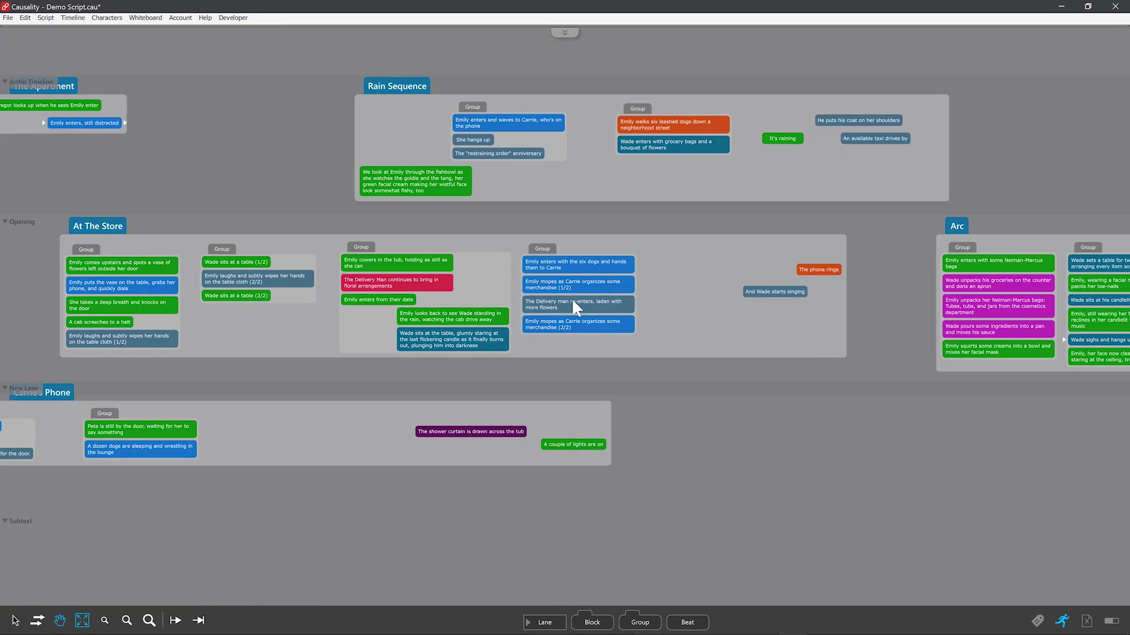
{"action": "scroll", "coordinate": [570, 298], "scroll_direction": "up", "scroll_amount": 2}
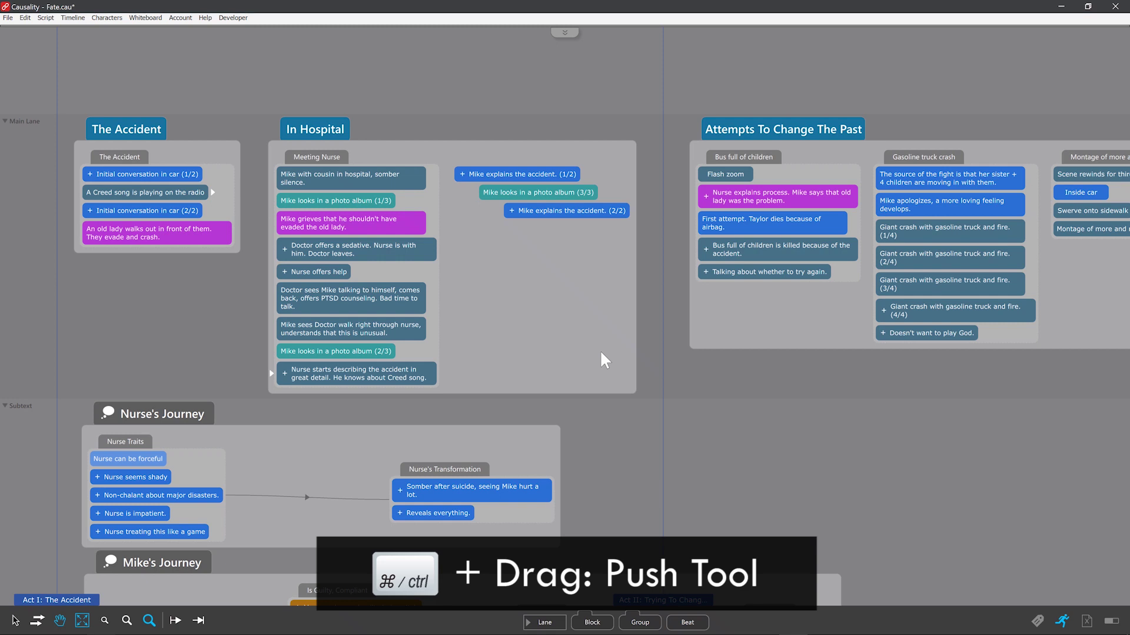
Use the Push Tool to shift the beats at the end of the In Hospital block and the story content after them
{"action": "left_click_drag", "start_coordinate": [492, 188], "coordinate": [551, 188]}
{"action": "scroll", "coordinate": [965, 421], "scroll_direction": "right", "scroll_amount": 5}
{"action": "left_click_drag", "start_coordinate": [660, 162], "coordinate": [905, 157]}
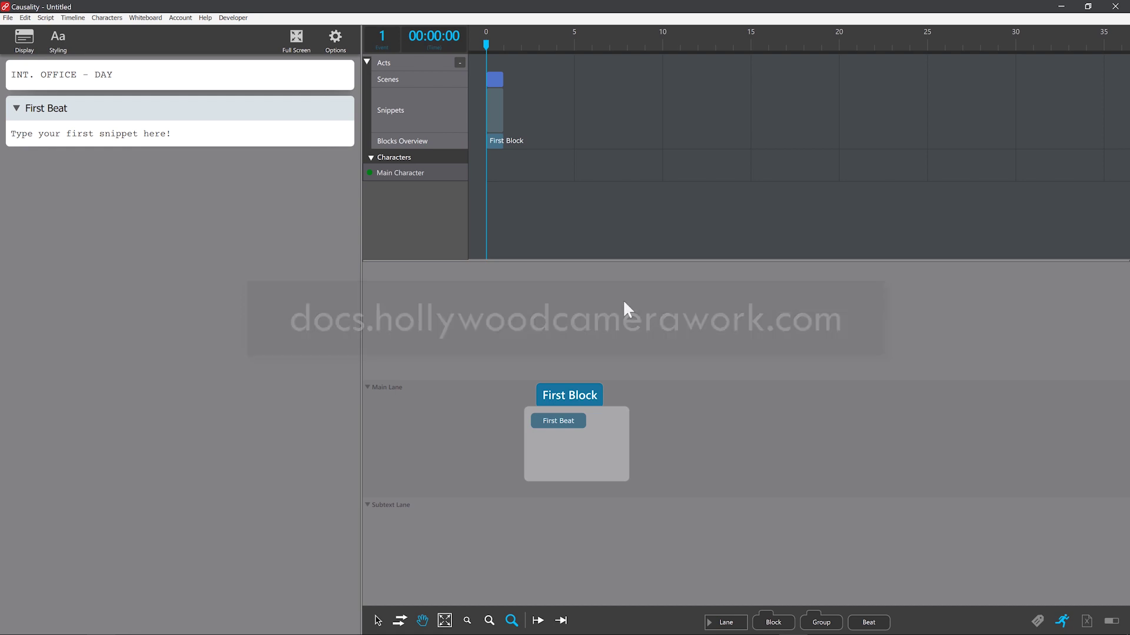
Create a new screenplay document
{"action": "left_click", "coordinate": [7, 17]}
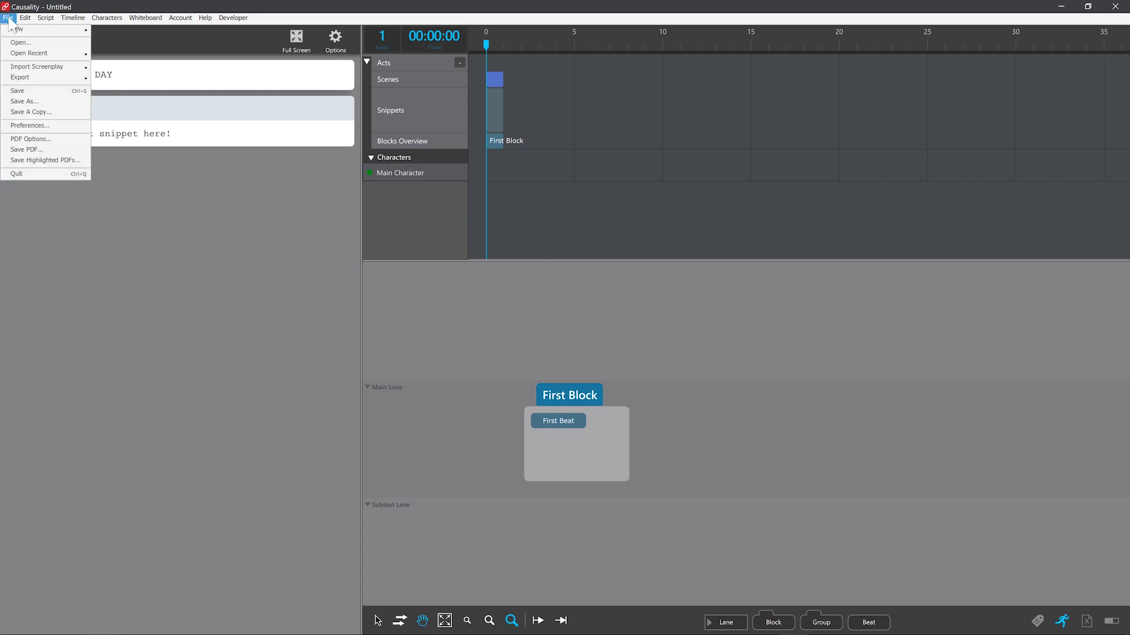
{"action": "mouse_move", "coordinate": [39, 30]}
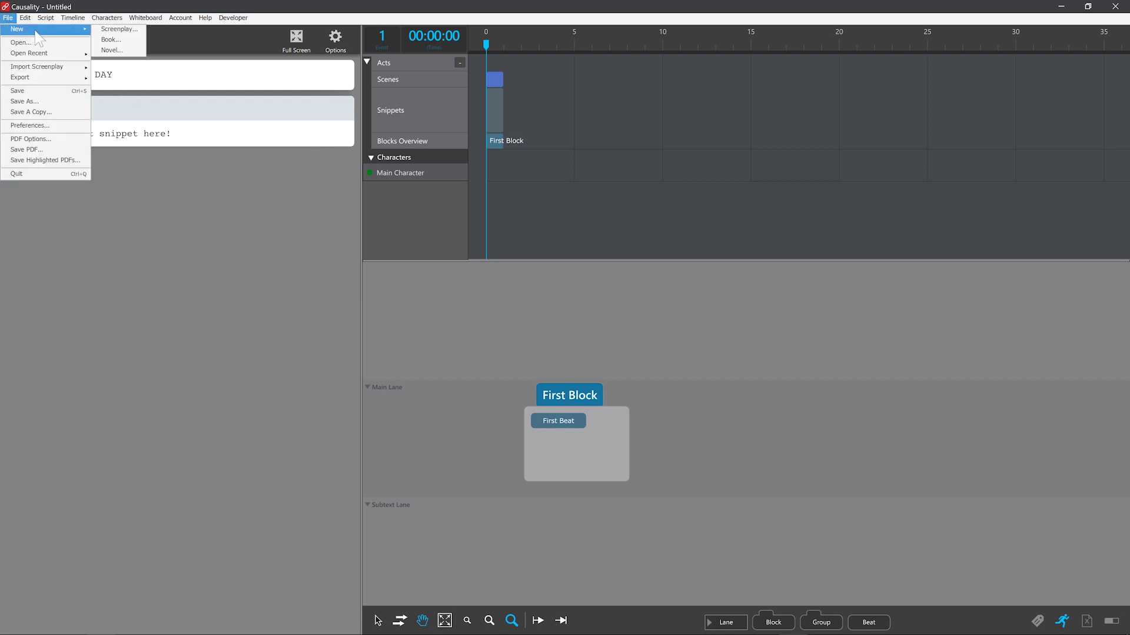
{"action": "left_click", "coordinate": [118, 30]}
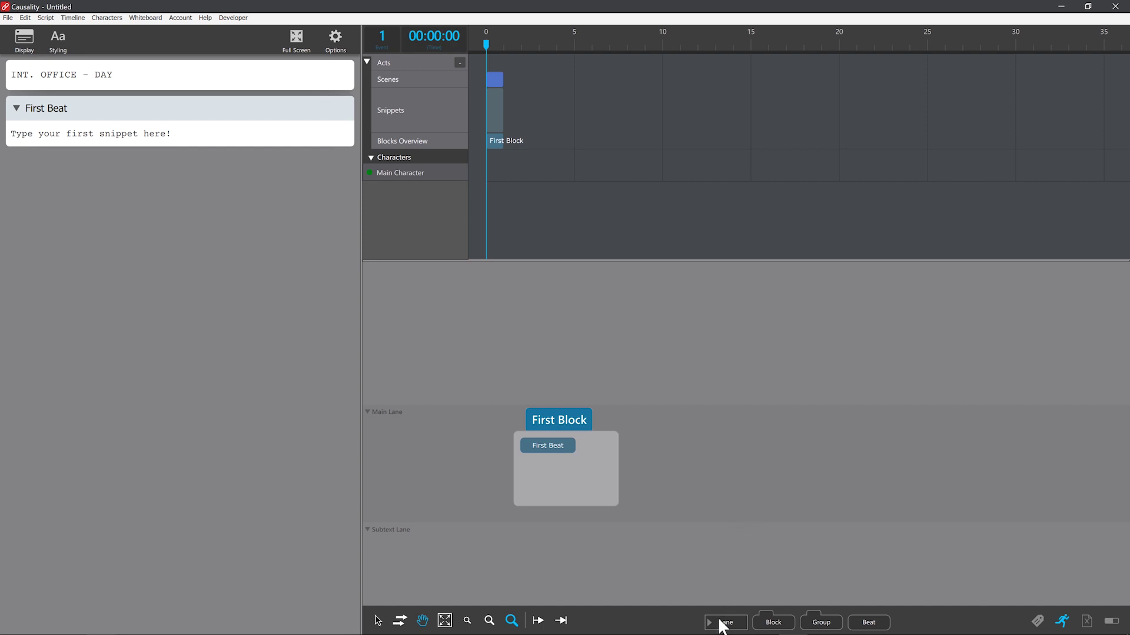
Add a lane above the Main Lane on the whiteboard and name it "Bank Robbery"
{"action": "left_click_drag", "start_coordinate": [723, 622], "coordinate": [429, 423]}
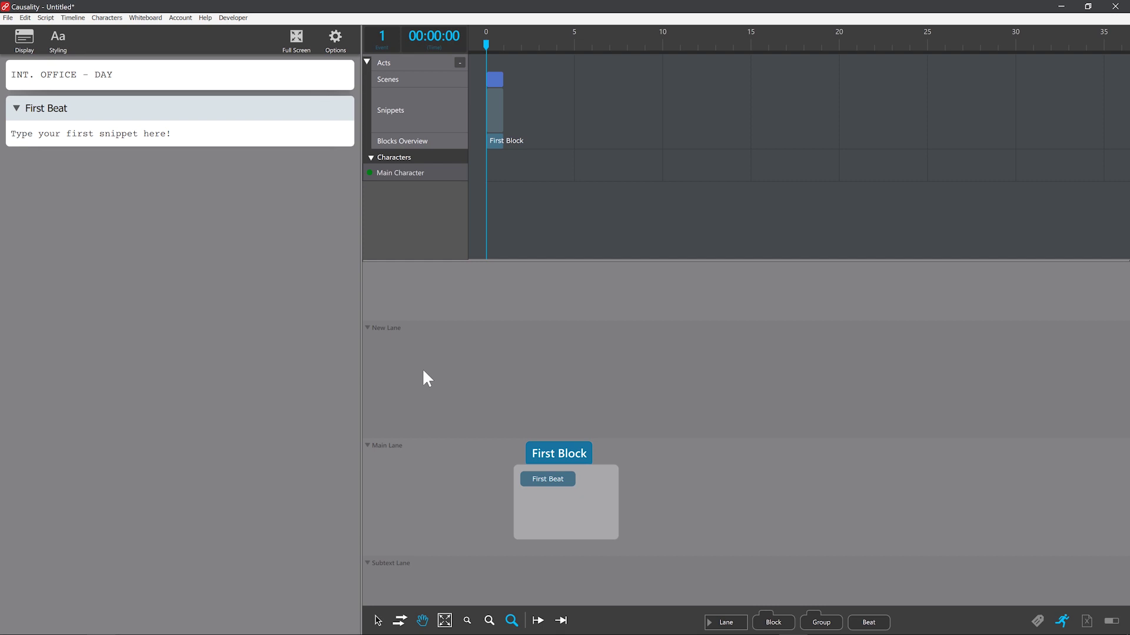
{"action": "double_click", "coordinate": [385, 329]}
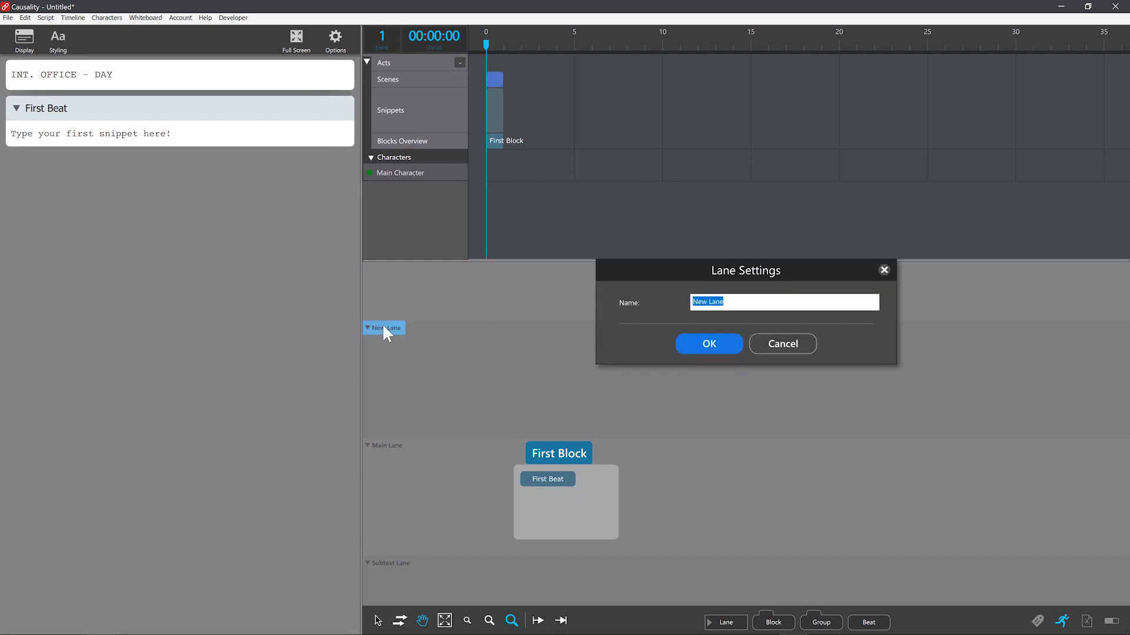
{"action": "type", "text": "Bank Robbery"}
{"action": "key", "text": "Return"}
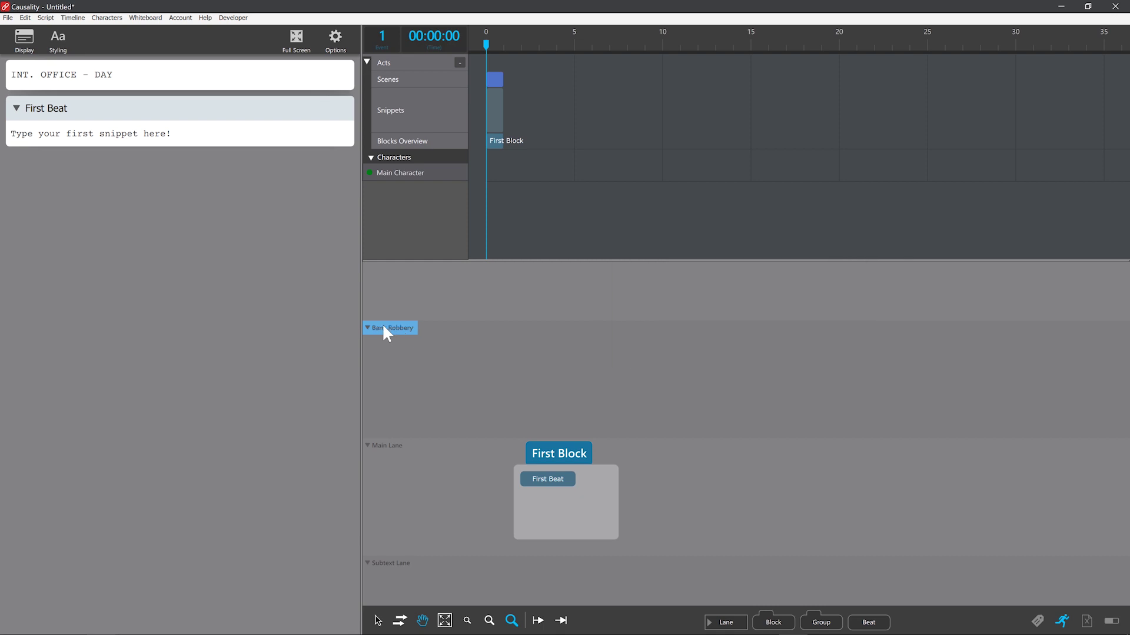
Rename the Main Lane to "Relationship Arc"
{"action": "double_click", "coordinate": [381, 446]}
{"action": "type", "text": "Relationship Arc"}
{"action": "key", "text": "Return"}
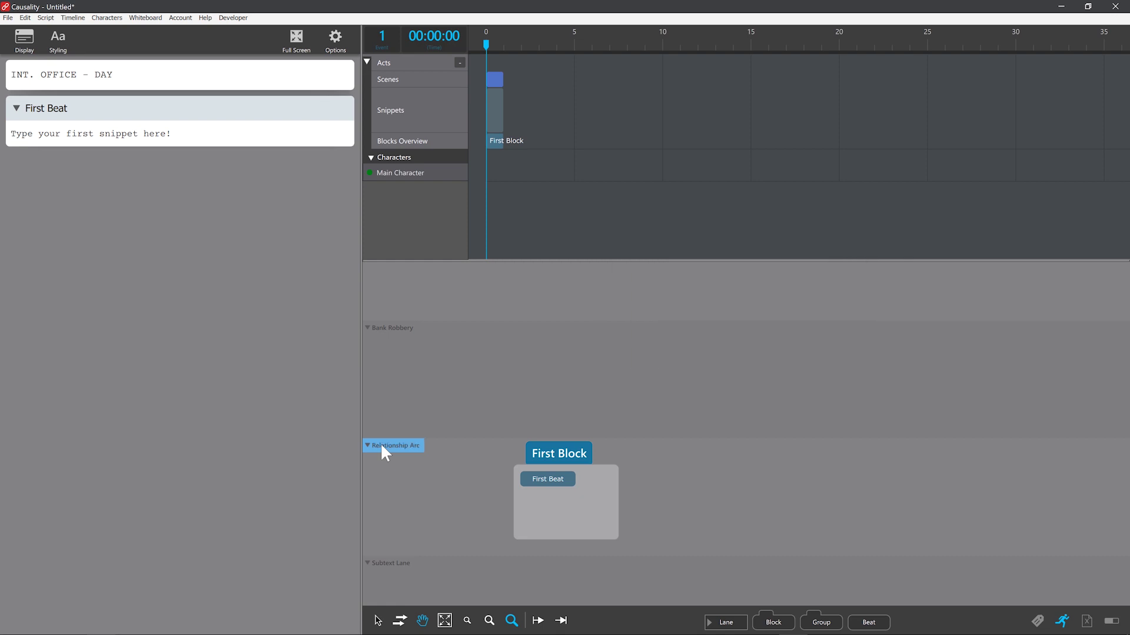
Add a story block named "Getting into the bank" to the Bank Robbery lane and widen it to make room for beats
{"action": "left_click_drag", "start_coordinate": [781, 623], "coordinate": [675, 489]}
{"action": "left_click_drag", "start_coordinate": [581, 366], "coordinate": [584, 370]}
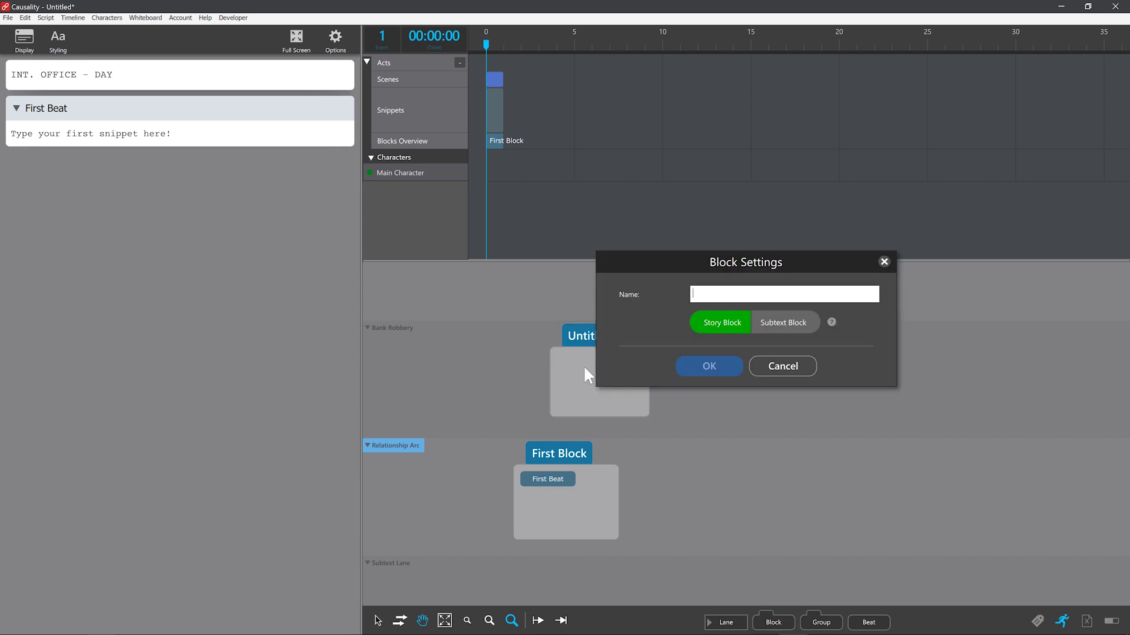
{"action": "type", "text": "Getting int"}
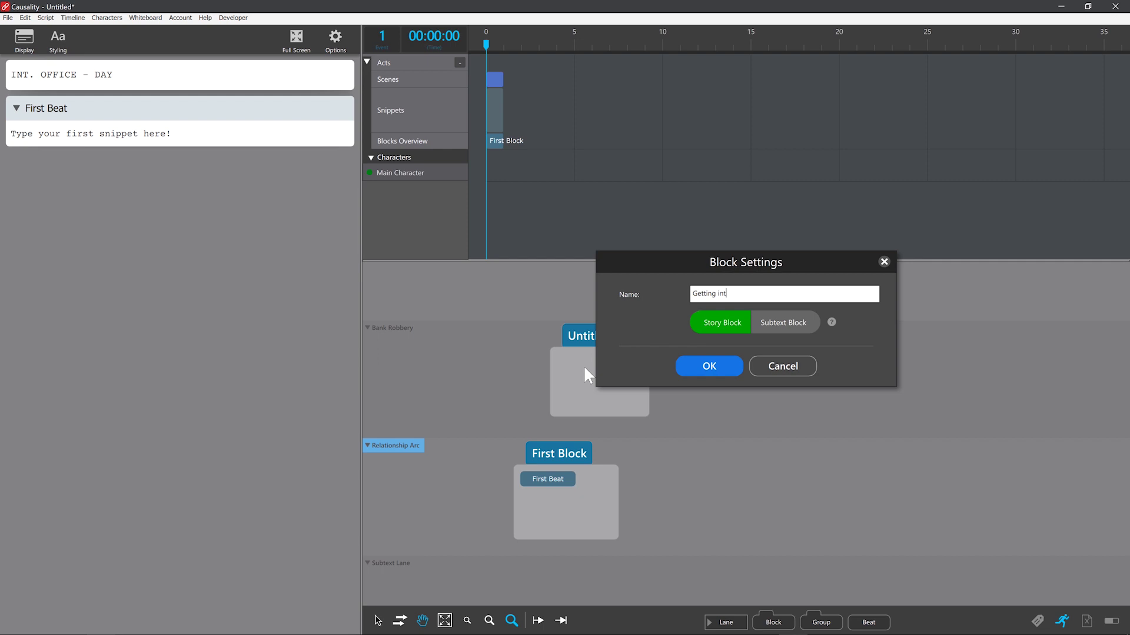
{"action": "type", "text": "o the bank"}
{"action": "left_click", "coordinate": [717, 365]}
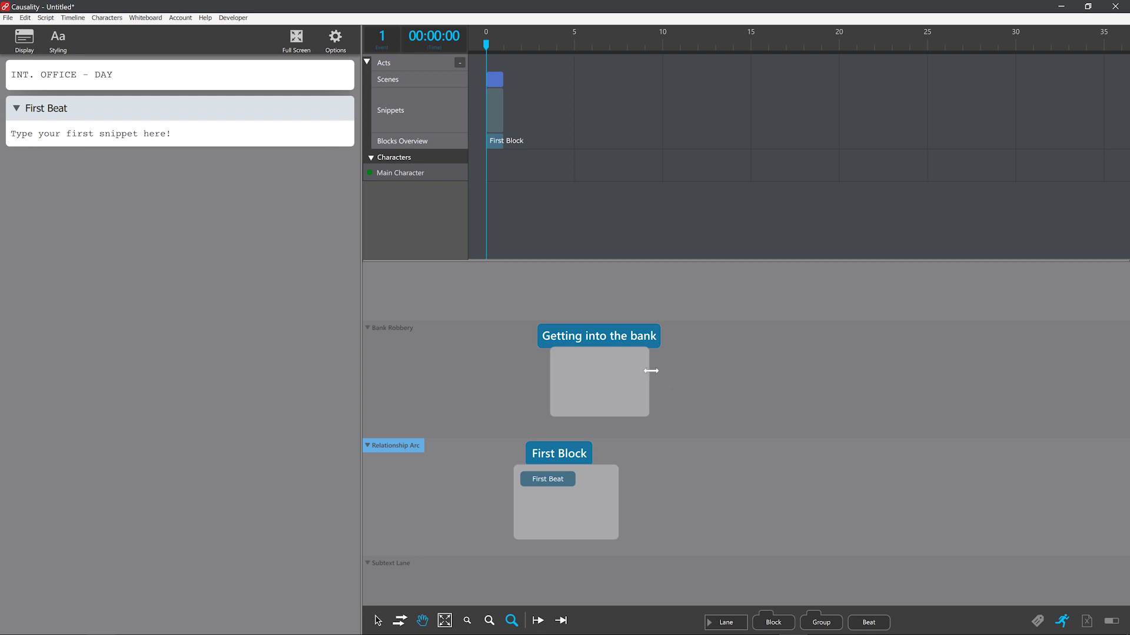
{"action": "left_click_drag", "start_coordinate": [648, 370], "coordinate": [806, 373]}
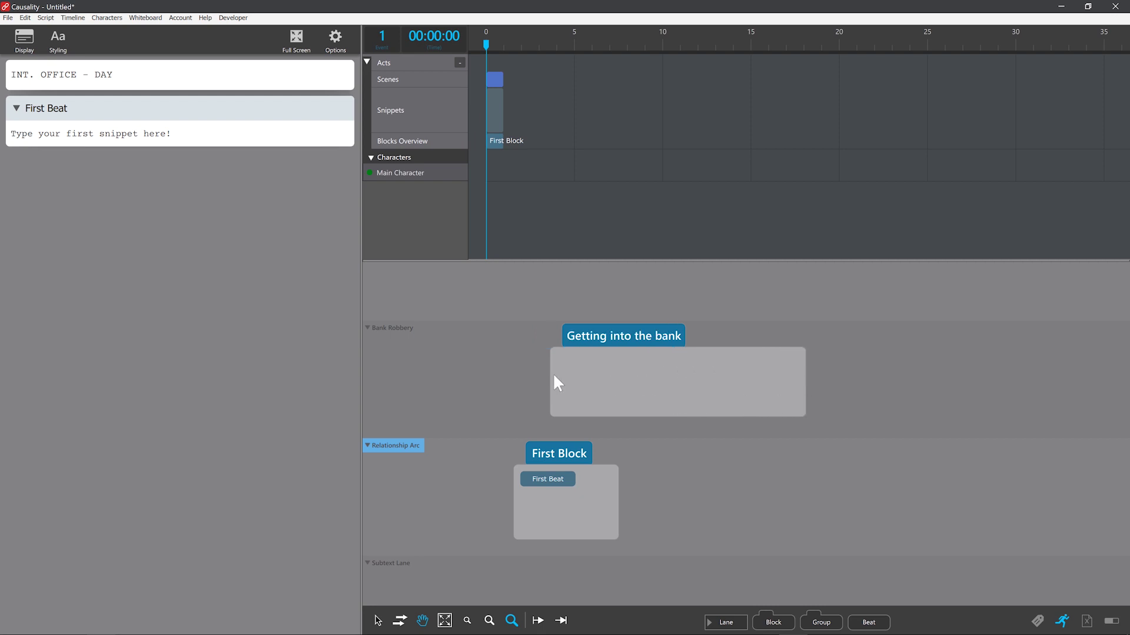
{"action": "left_click_drag", "start_coordinate": [546, 374], "coordinate": [513, 376]}
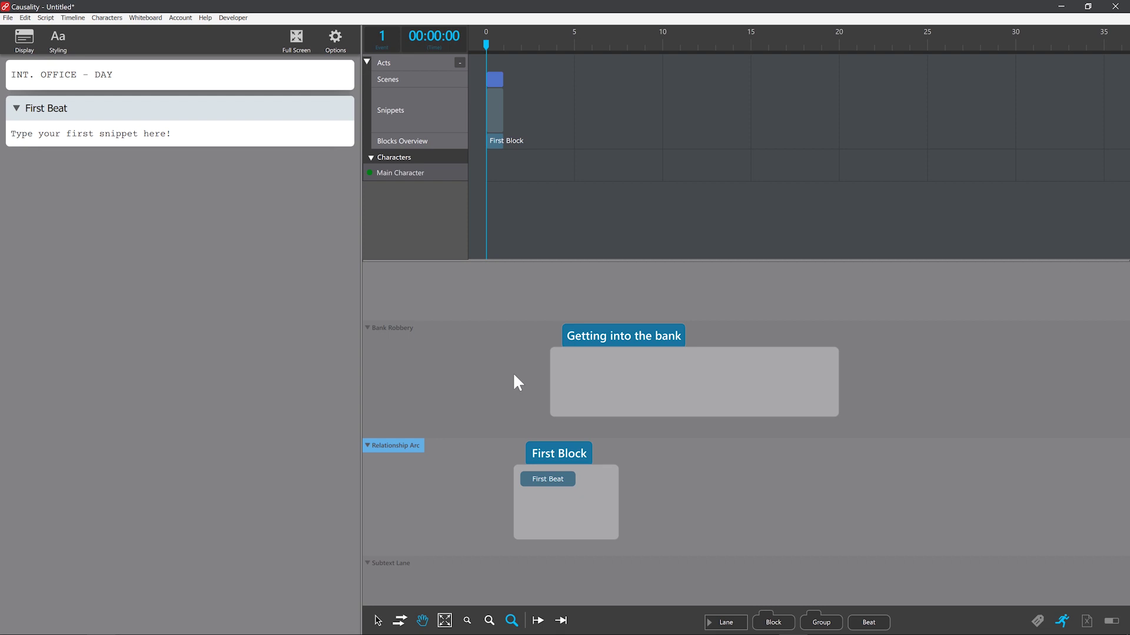
Add a beat inside the "Getting into the bank" block with the text "Getting past the security guard at the entrance."
{"action": "left_click_drag", "start_coordinate": [871, 622], "coordinate": [776, 549]}
{"action": "left_click_drag", "start_coordinate": [607, 372], "coordinate": [607, 372]}
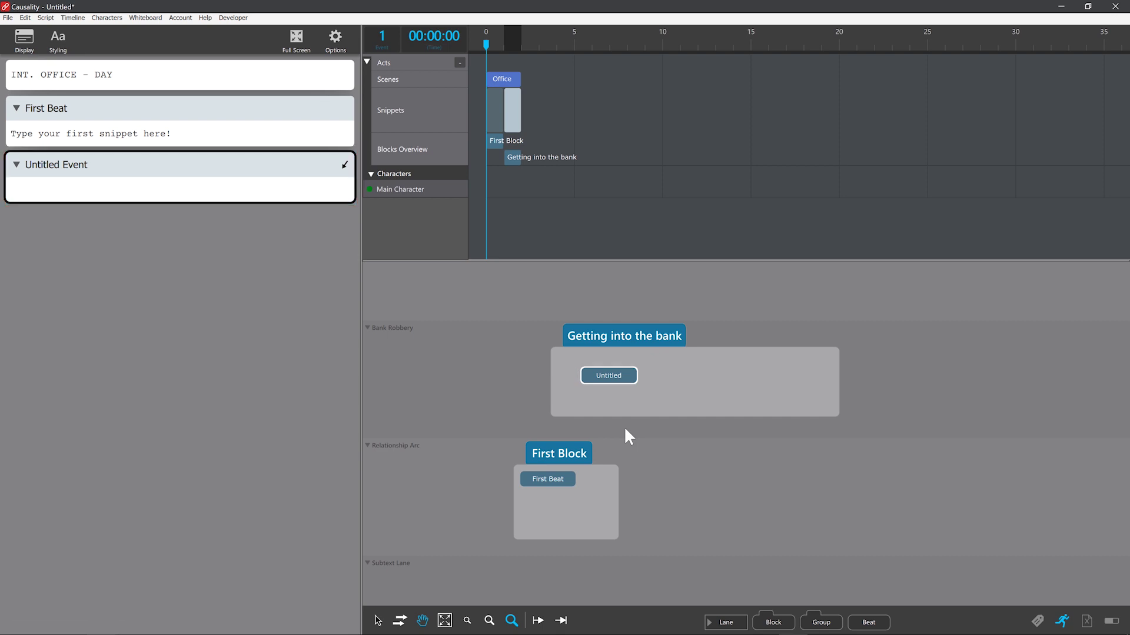
{"action": "double_click", "coordinate": [613, 374]}
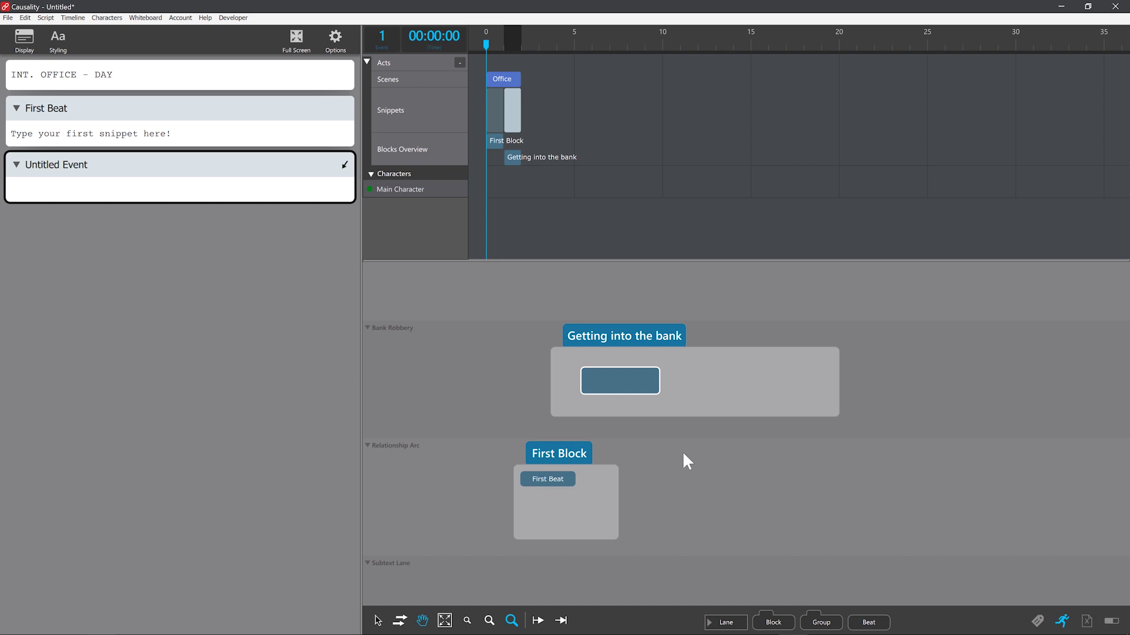
{"action": "type", "text": "Getting past the security guard at the entrance."}
{"action": "key", "text": "Return"}
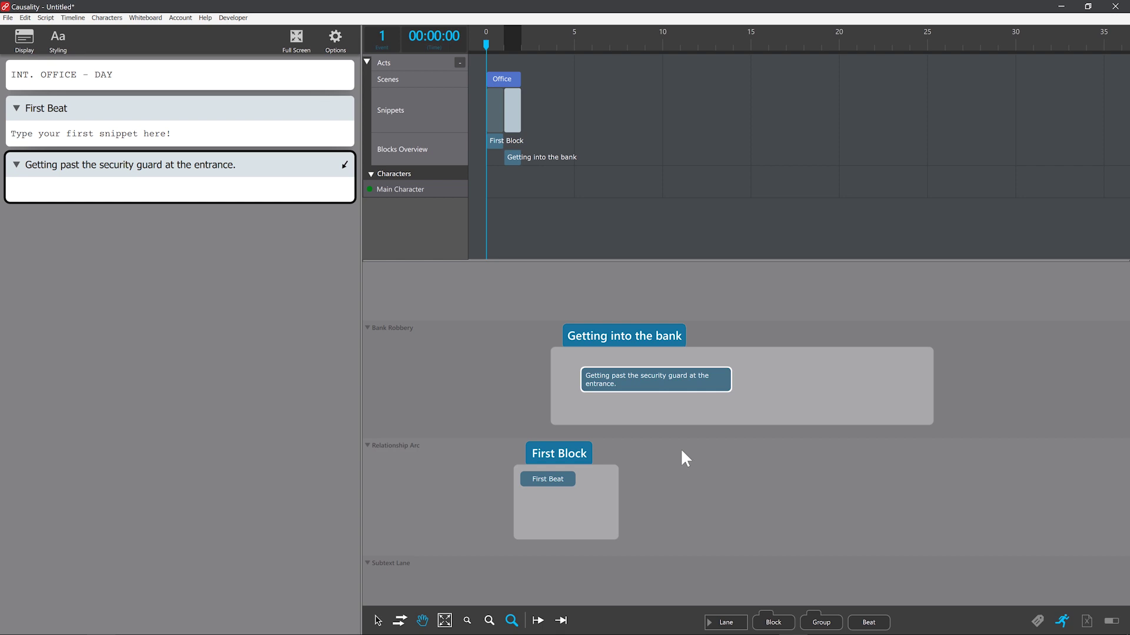
Add a beat below the security guard beat in the "Getting into the bank" block with the text "Phone in a terrorist threat."
{"action": "double_click", "coordinate": [655, 408]}
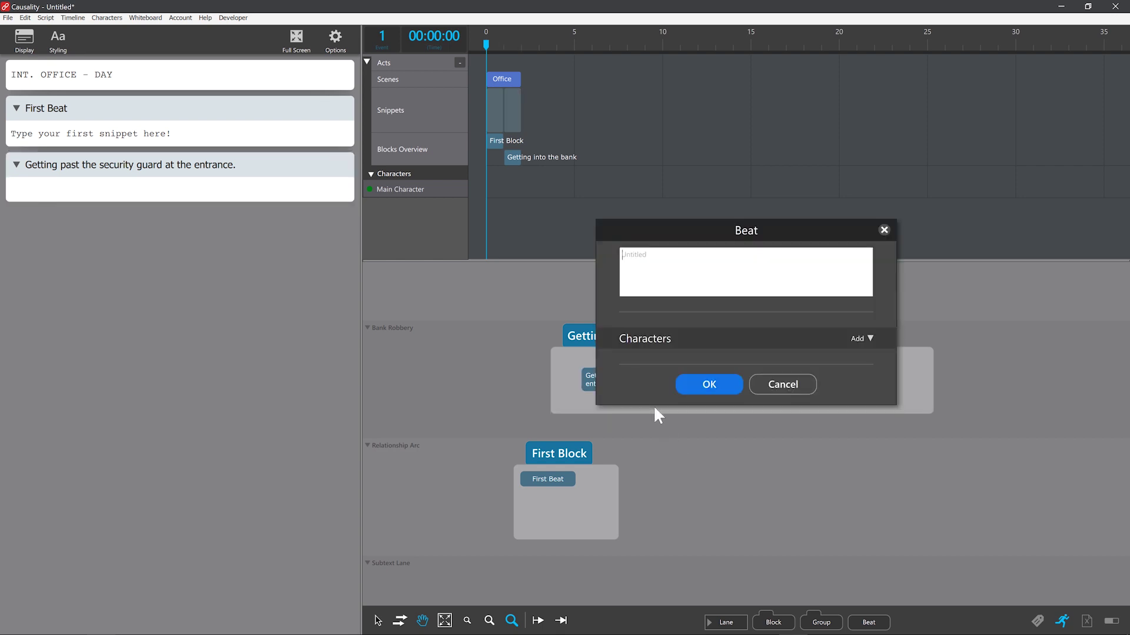
{"action": "type", "text": "Phone in a terrorist threat."}
{"action": "key", "text": "Return"}
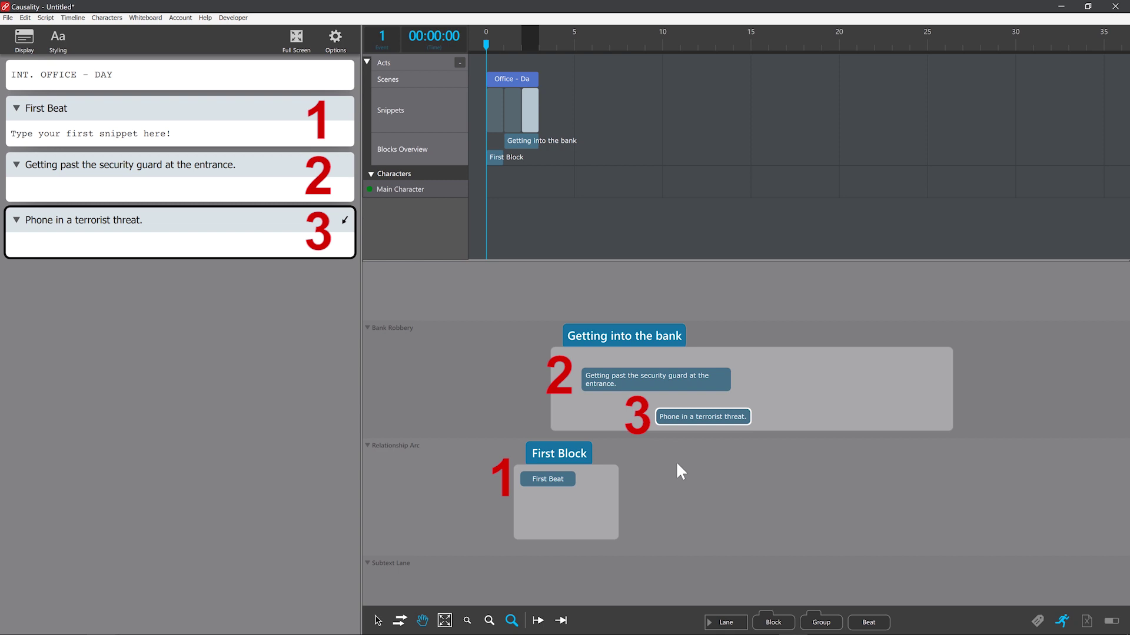
{"action": "left_click", "coordinate": [699, 473]}
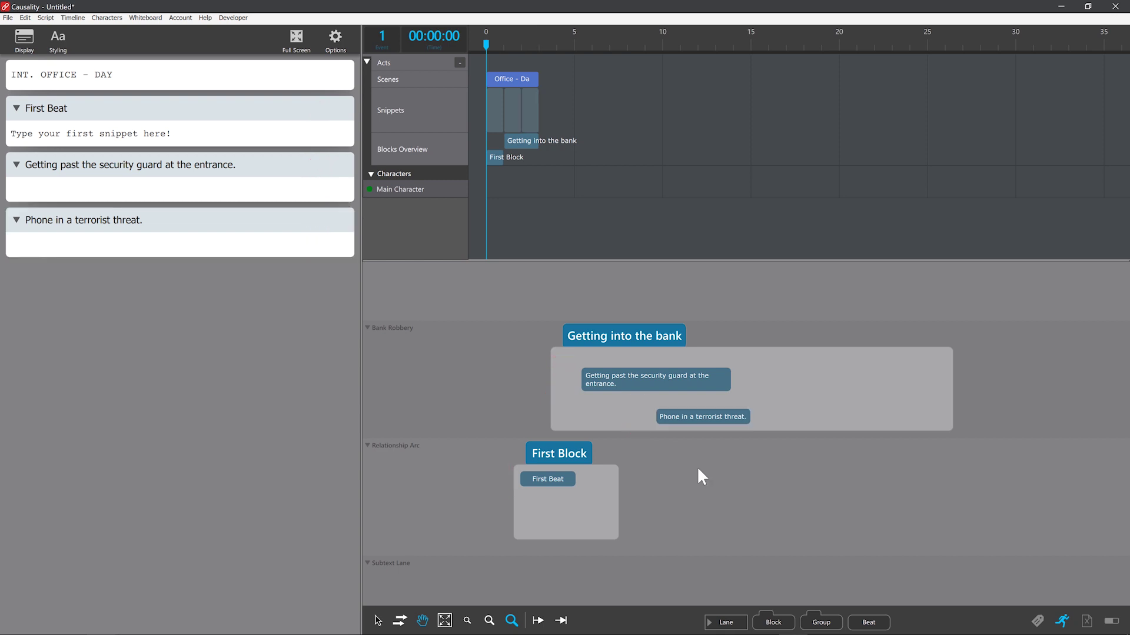
Move the "Phone in a terrorist threat." beat ahead of the security guard beat on the whiteboard and return it behind that beat in the script
{"action": "mouse_move", "coordinate": [693, 419]}
{"action": "left_mouse_down"}
{"action": "mouse_move", "coordinate": [696, 354]}
{"action": "mouse_move", "coordinate": [699, 425]}
{"action": "left_mouse_up"}
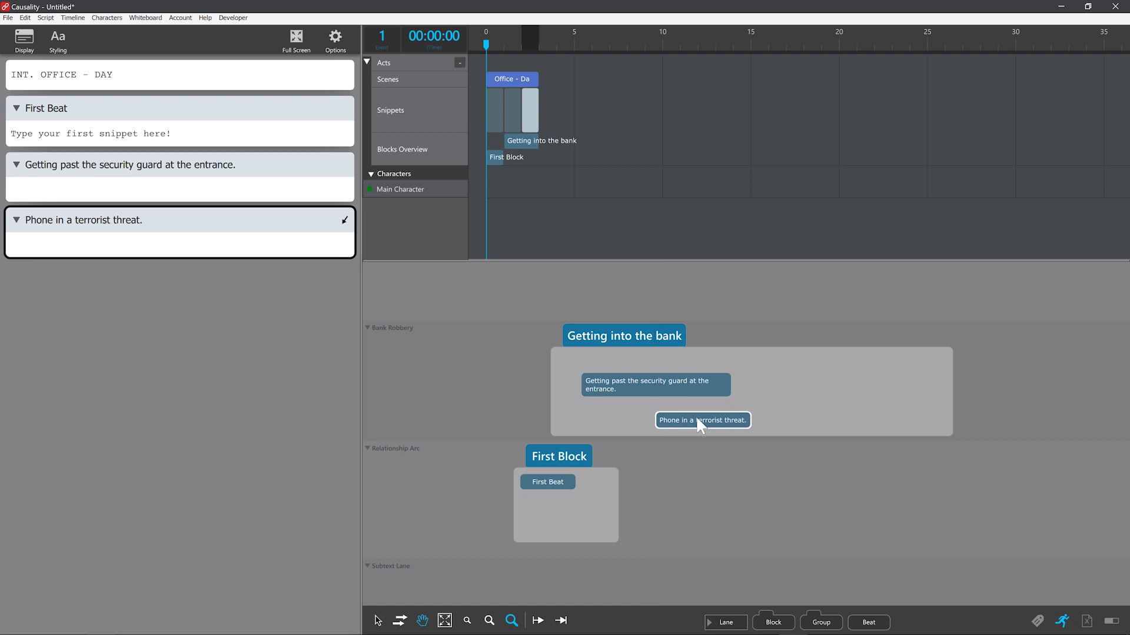
{"action": "left_click_drag", "start_coordinate": [693, 419], "coordinate": [604, 421]}
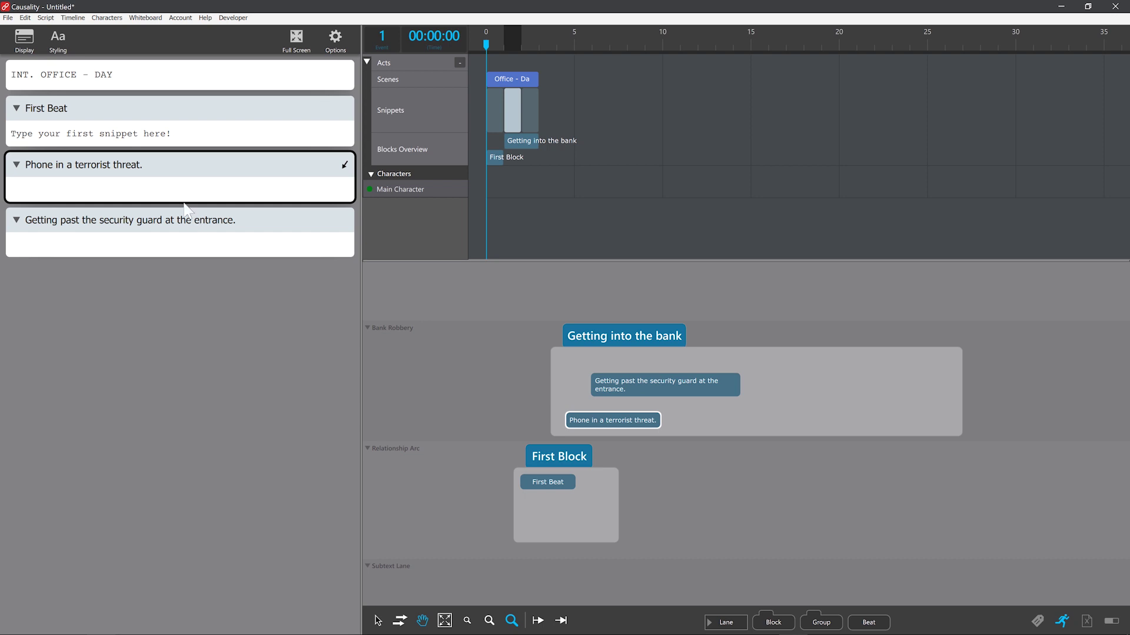
{"action": "left_click_drag", "start_coordinate": [171, 167], "coordinate": [174, 261]}
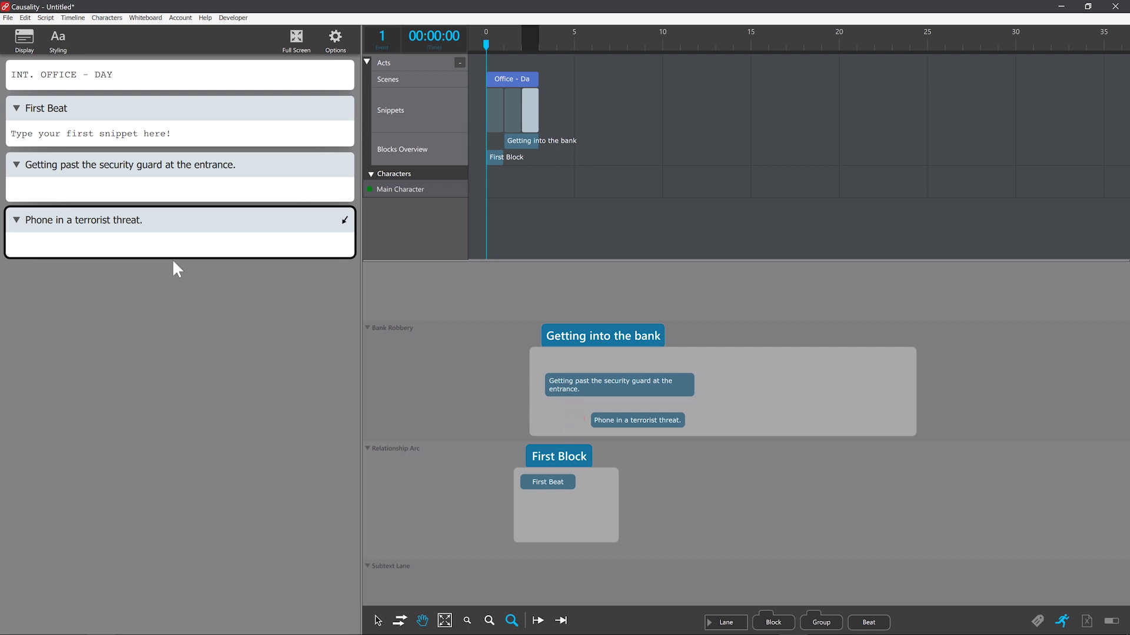
Insert a snippet before "Phone in a terrorist threat." in the script and title it "Secretly jam the door"
{"action": "right_click", "coordinate": [146, 217]}
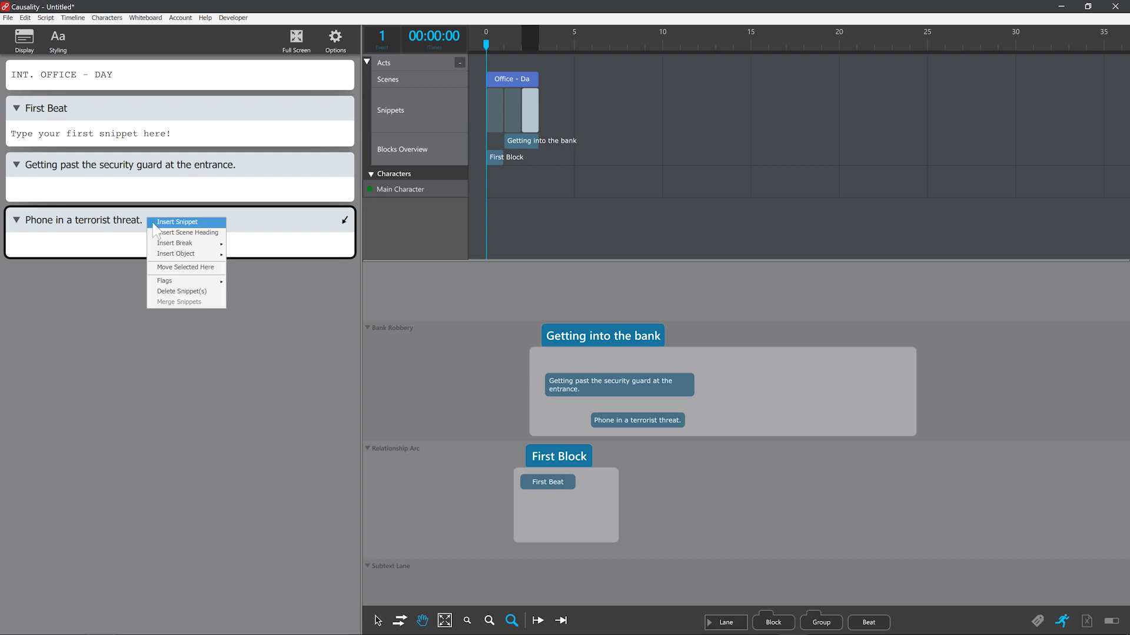
{"action": "left_click", "coordinate": [153, 223]}
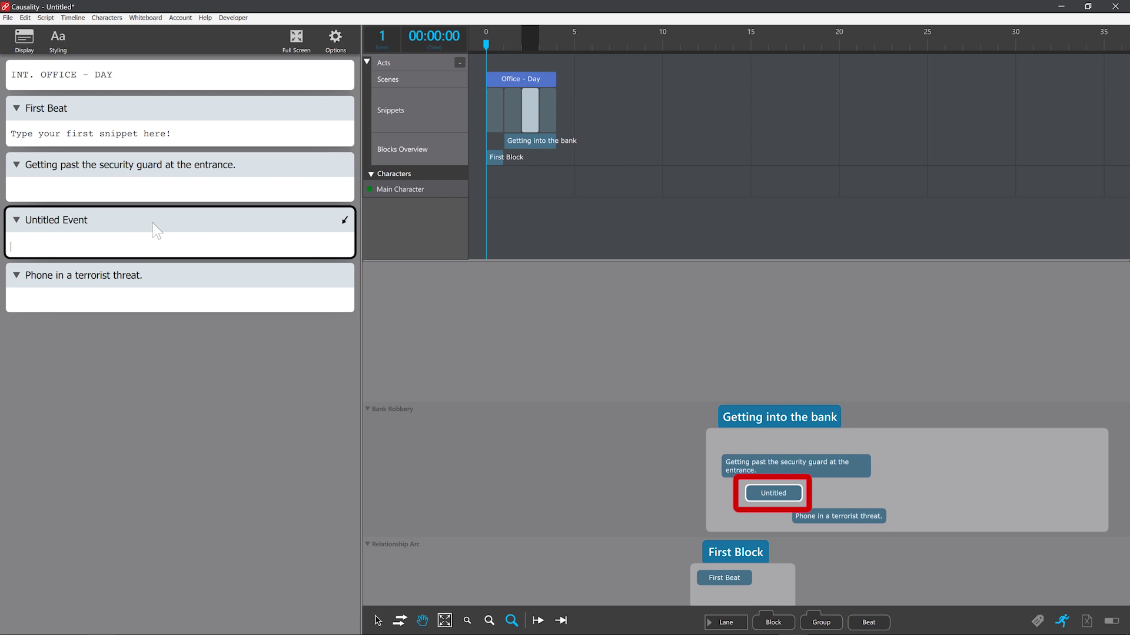
{"action": "left_click", "coordinate": [87, 221]}
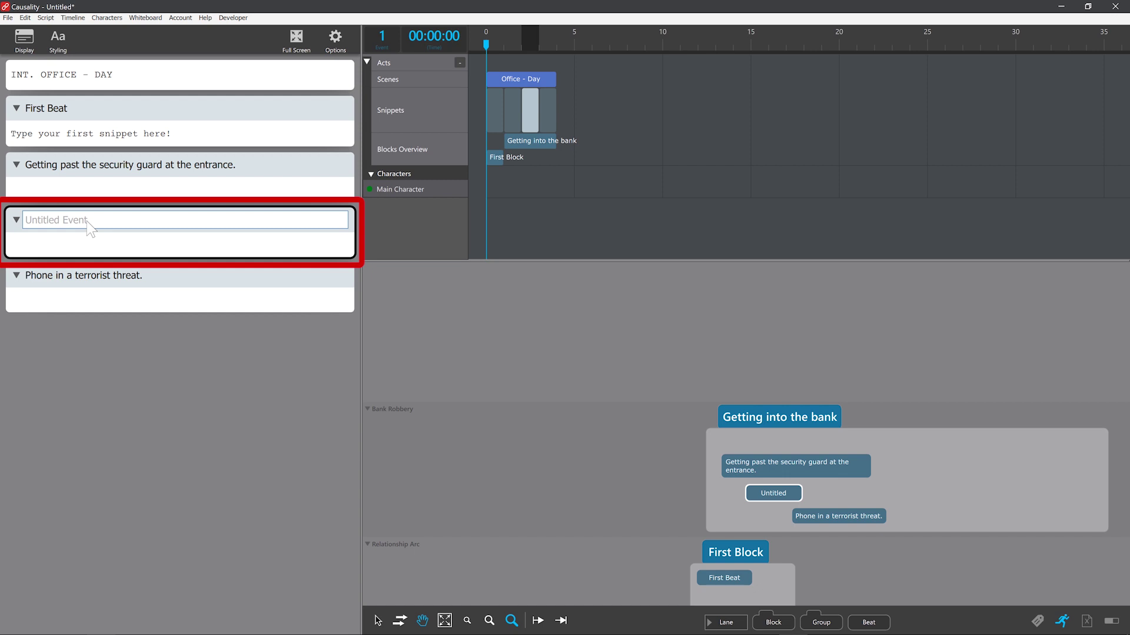
{"action": "type", "text": "Secretly jam the door"}
{"action": "key", "text": "Return"}
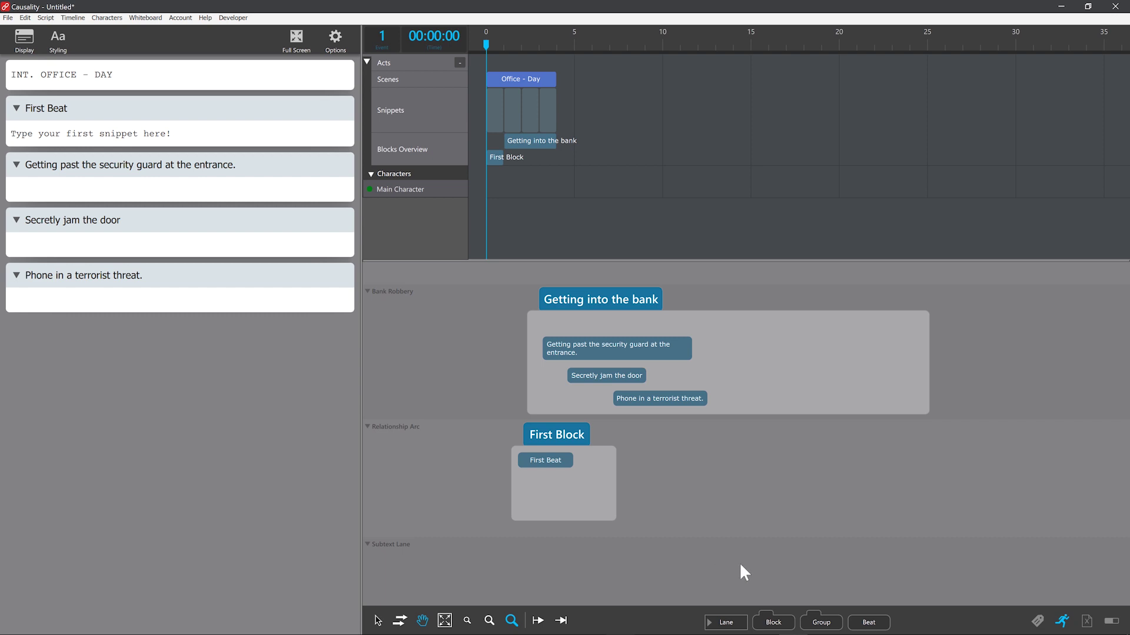
Add a group to the free right part of the "Getting into the bank" block and name it "The vault"
{"action": "left_click_drag", "start_coordinate": [819, 622], "coordinate": [803, 326]}
{"action": "double_click", "coordinate": [804, 327]}
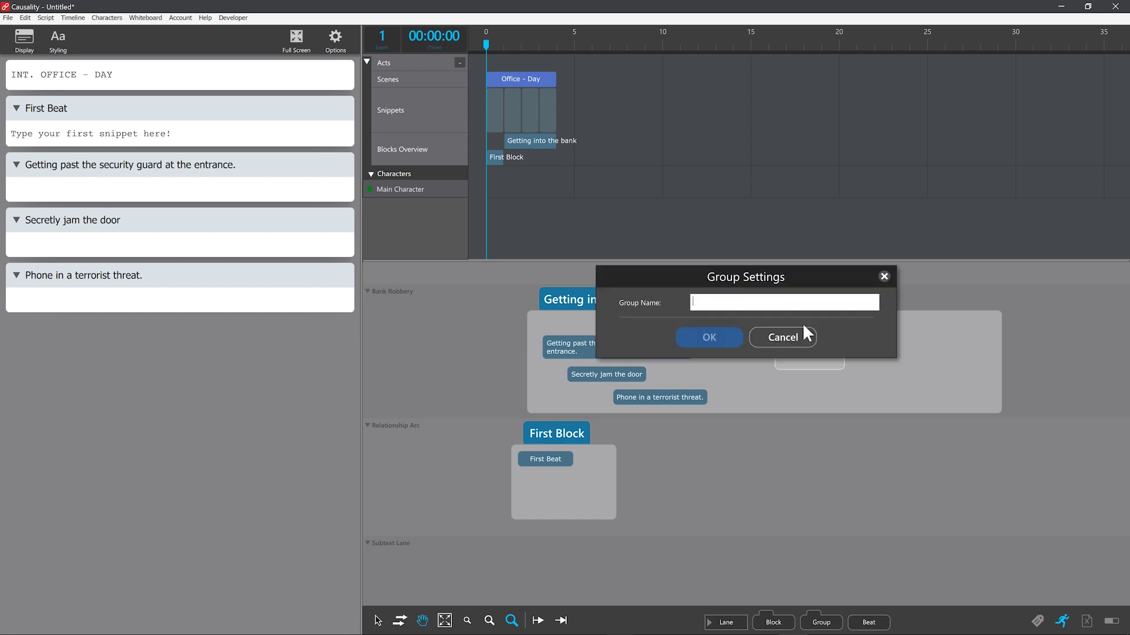
{"action": "type", "text": "The vault"}
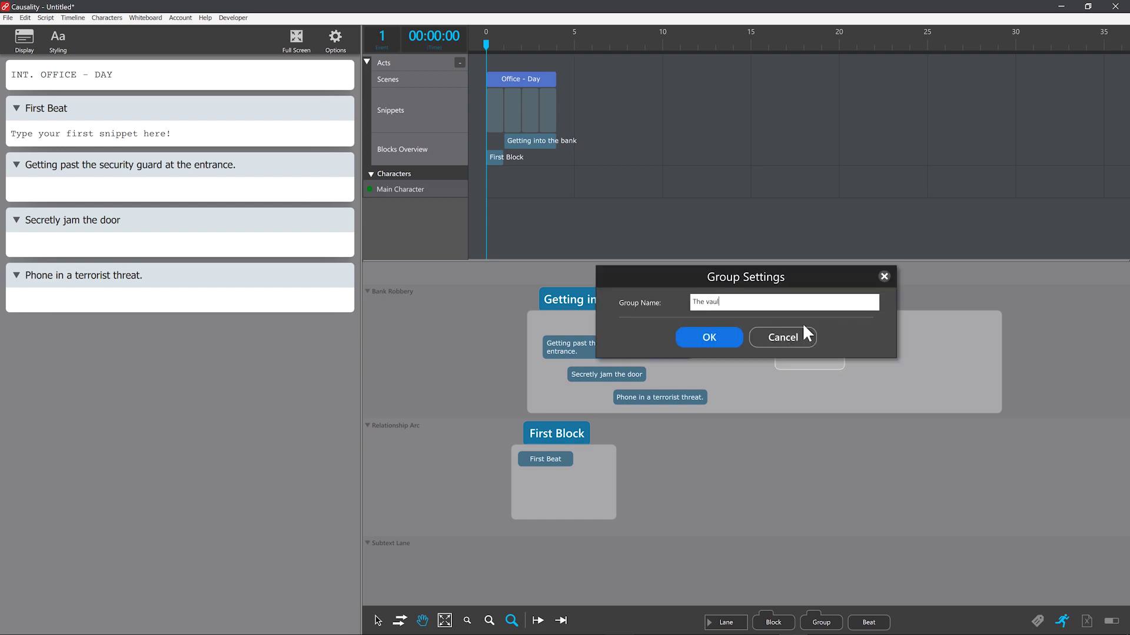
{"action": "key", "text": "Return"}
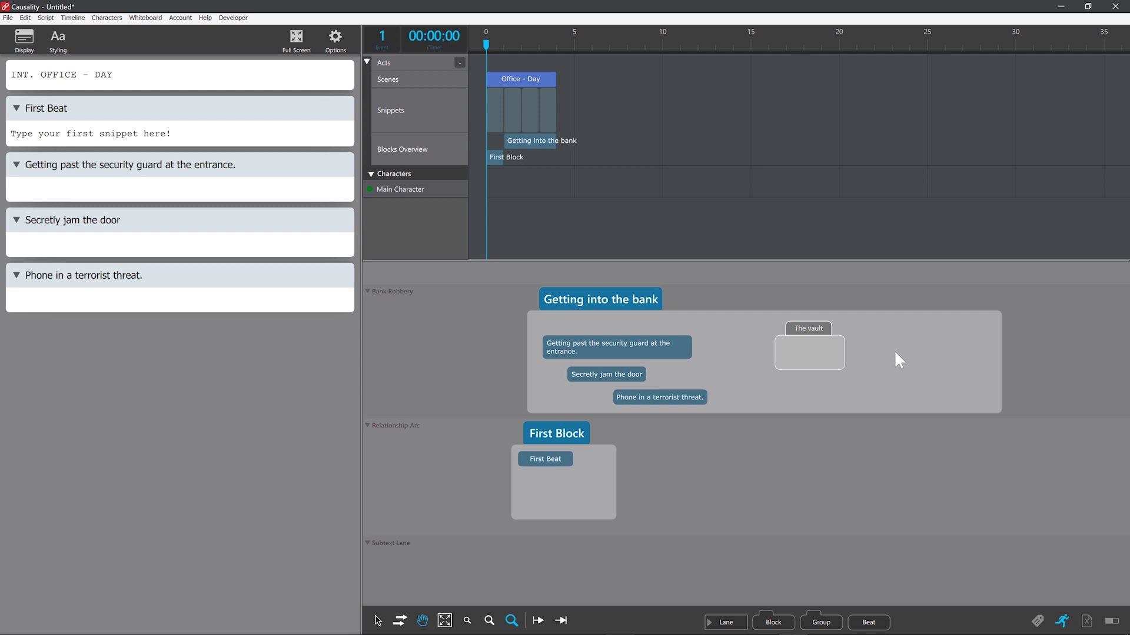
Add a beat inside "The vault" group with the text "Enable magnetic pulse to jam cameras."
{"action": "double_click", "coordinate": [816, 353]}
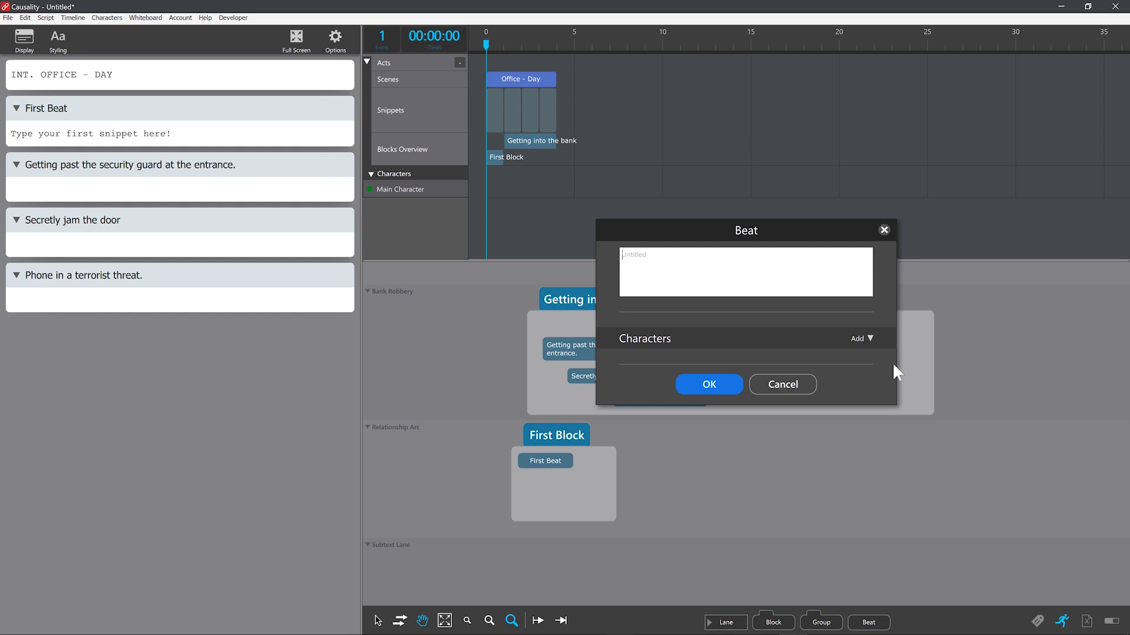
{"action": "type", "text": "Enable magnetic pulse to jam cameras."}
{"action": "key", "text": "Return"}
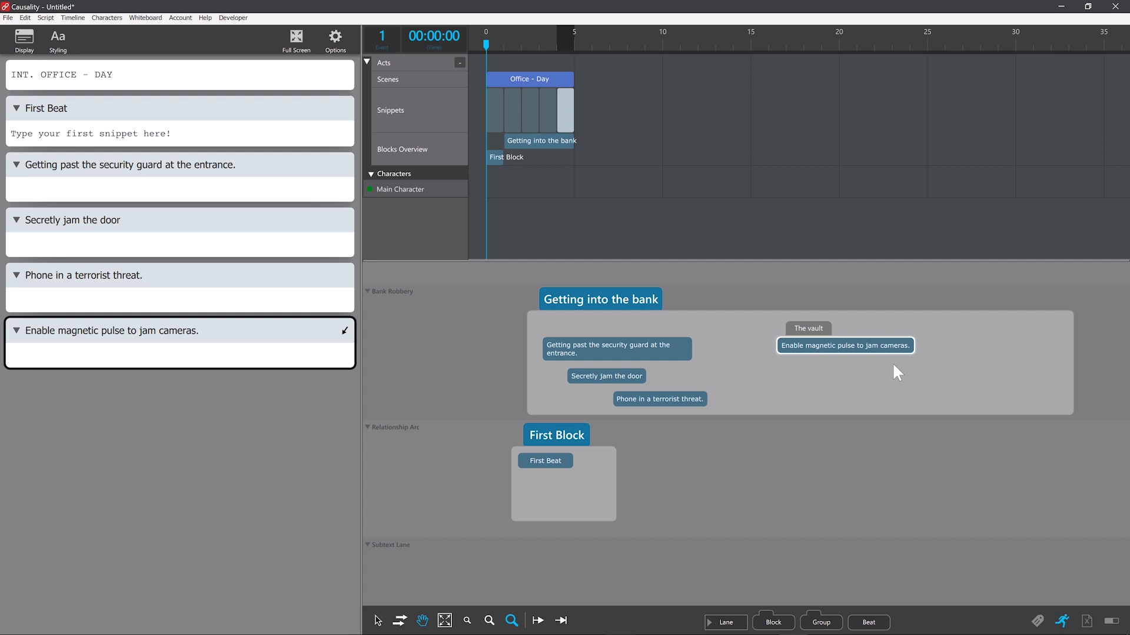
{"action": "left_click", "coordinate": [893, 365]}
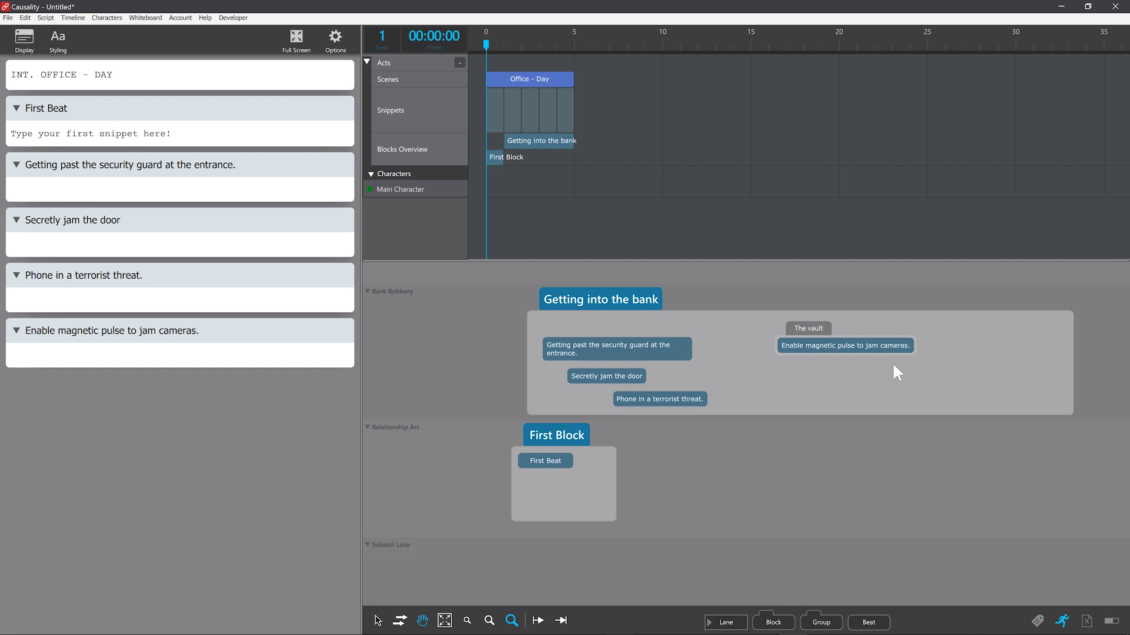
Create a beat directly after the magnetic pulse beat in "The vault" group with the text "Shoot the guard."
{"action": "left_click", "coordinate": [865, 346]}
{"action": "key", "text": "Return"}
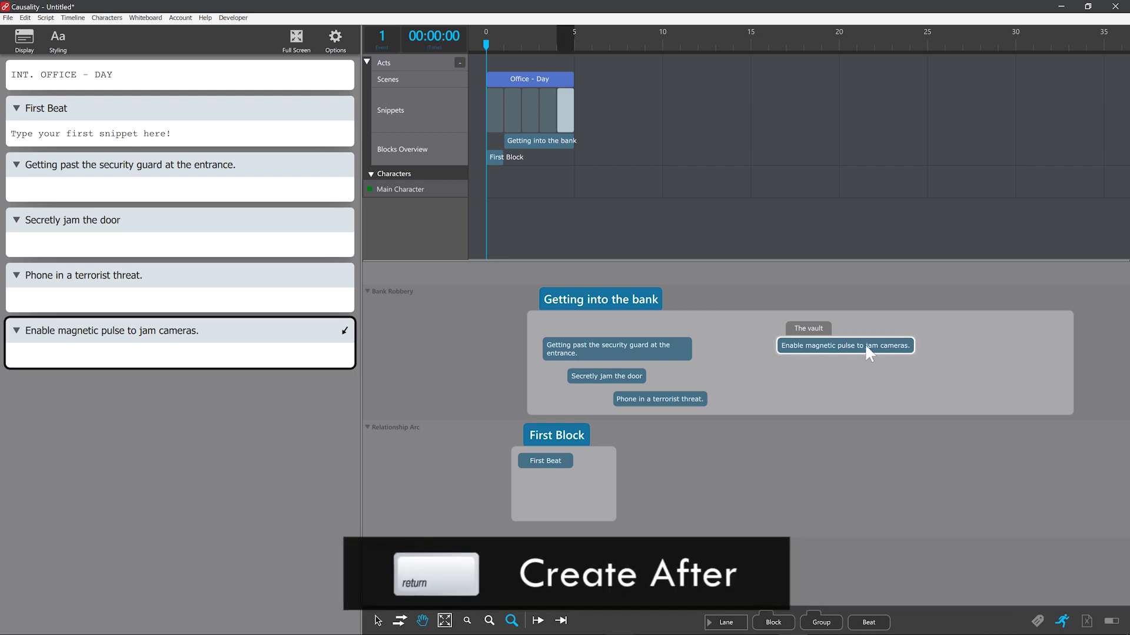
{"action": "type", "text": "S"}
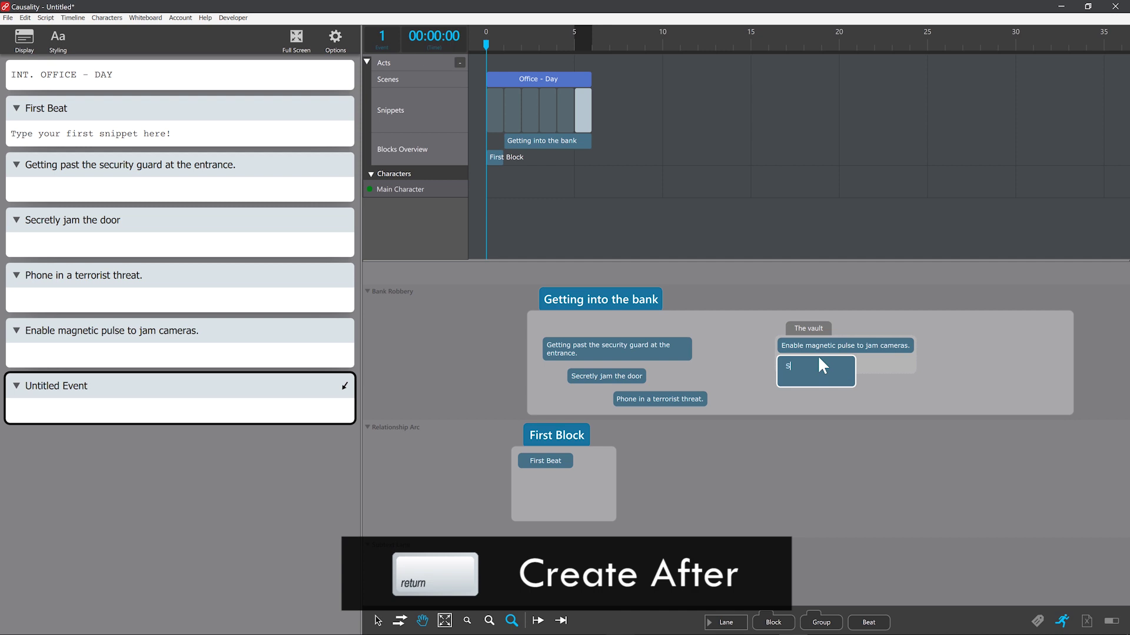
{"action": "type", "text": "hoot the guard."}
{"action": "key", "text": "Return"}
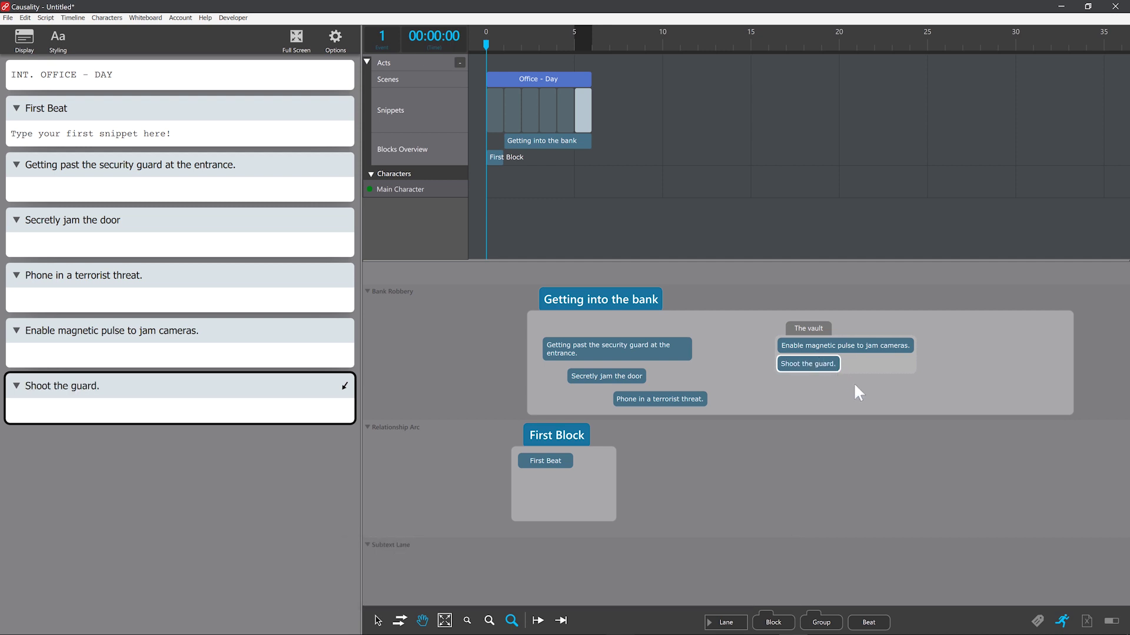
Create a beat directly before the magnetic pulse beat in "The vault" group with the text "Retrieve hidden bag of explosives."
{"action": "left_click", "coordinate": [858, 348]}
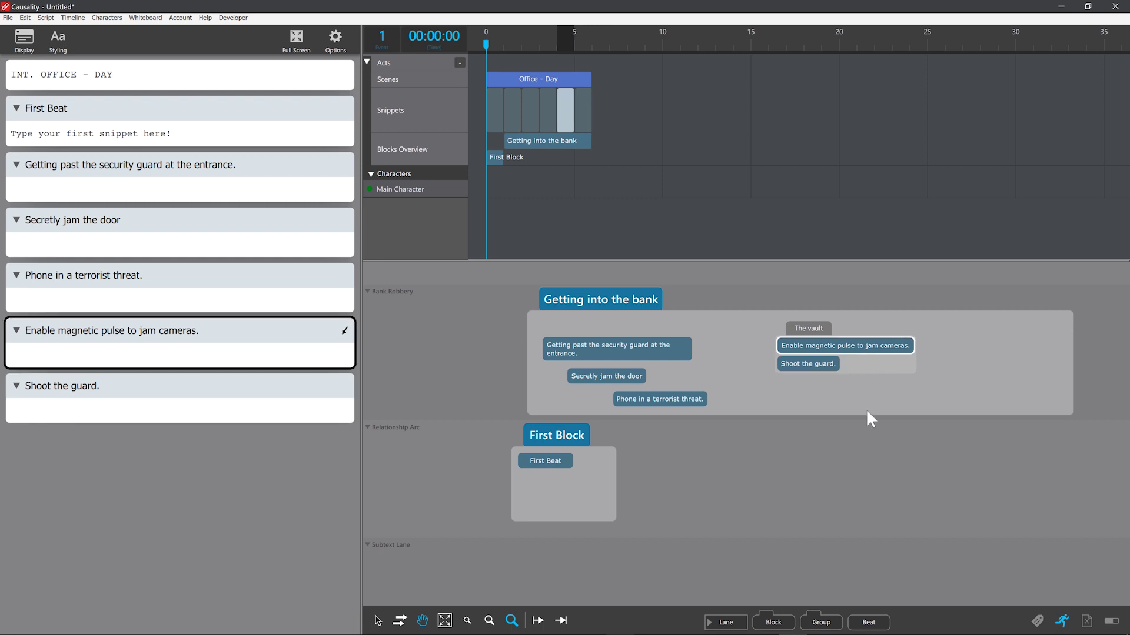
{"action": "key", "text": "shift+Return"}
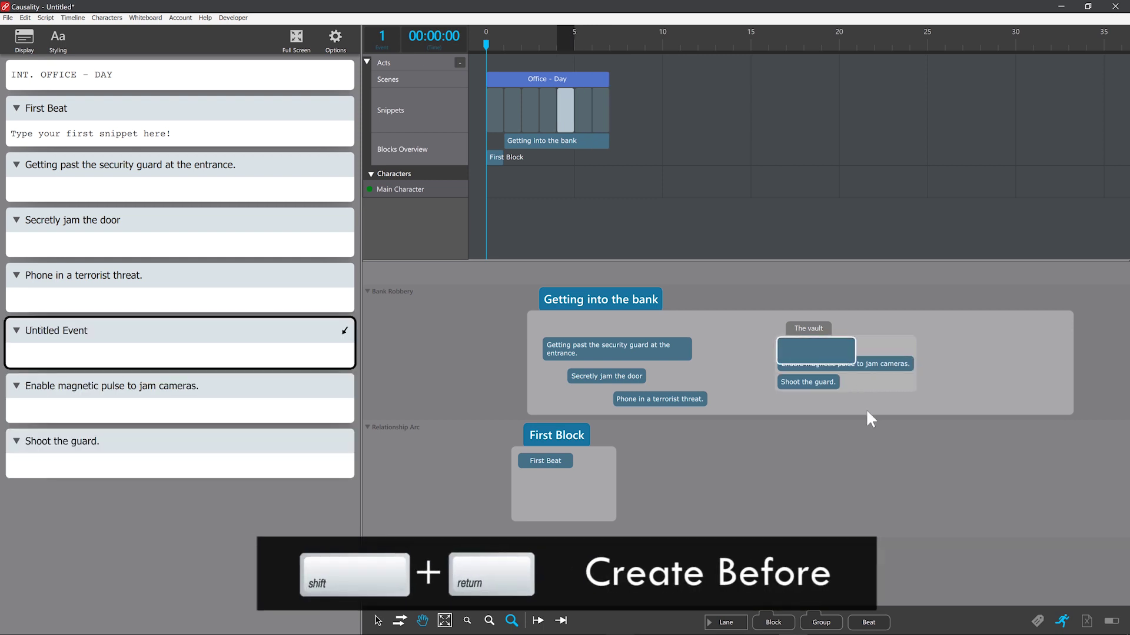
{"action": "type", "text": "Retrieve hidden bag of explosives."}
{"action": "key", "text": "Return"}
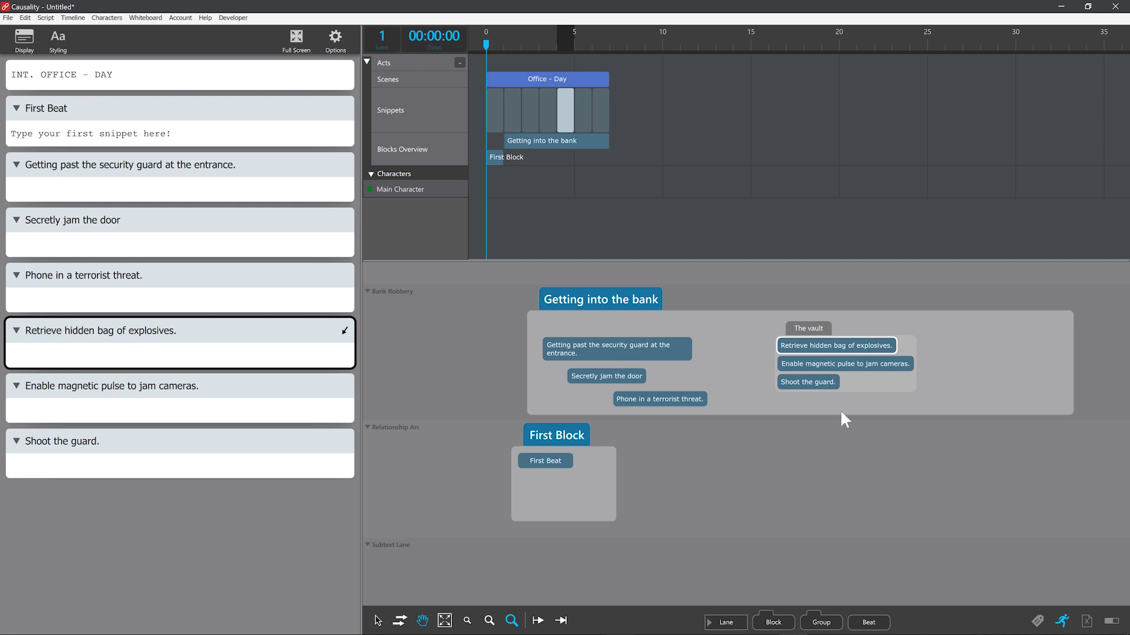
Rename First Block in the Relationship Arc lane as "The relationship sours"
{"action": "left_click", "coordinate": [385, 429]}
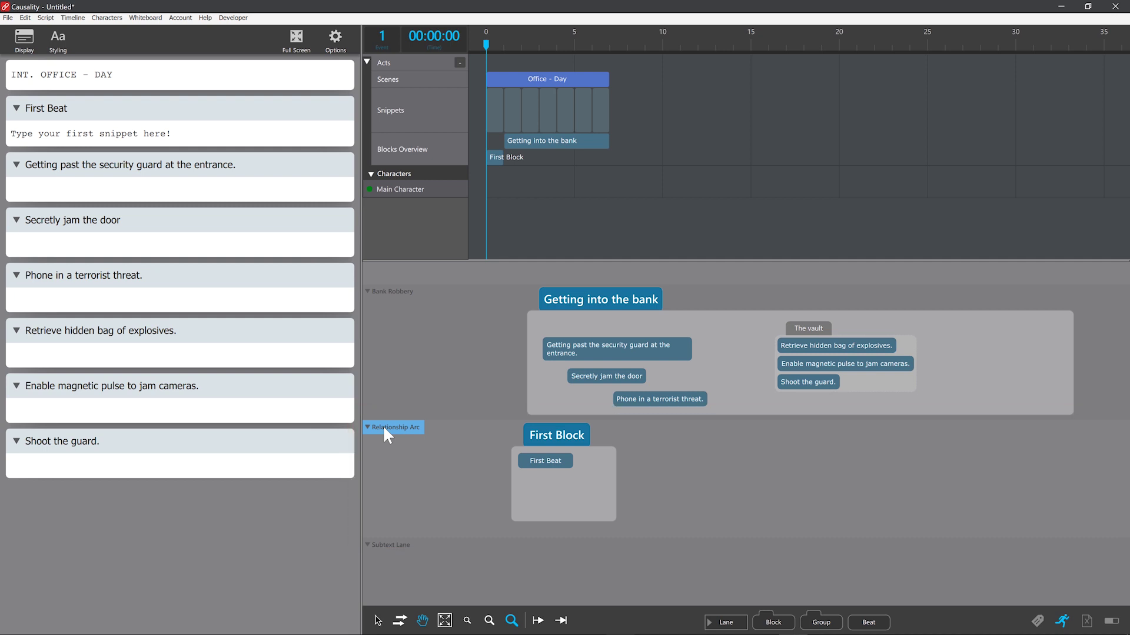
{"action": "double_click", "coordinate": [566, 438]}
{"action": "type", "text": "The relationship sours"}
{"action": "key", "text": "Return"}
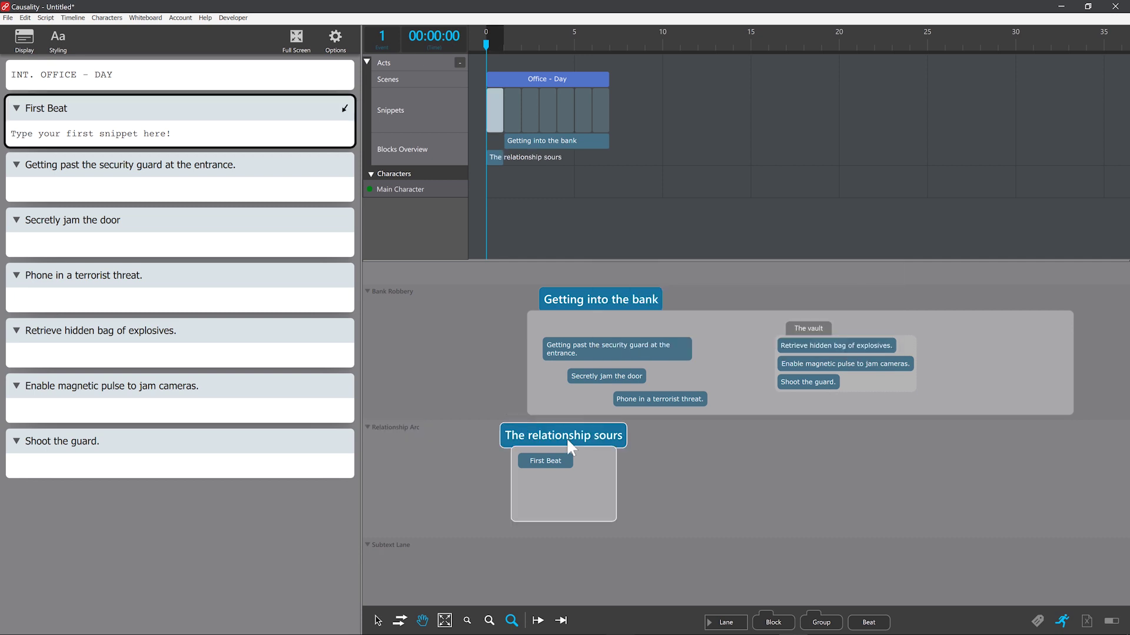
Change the First Beat text to "Janet grunts at Michael for having forgotten some tools." and widen its block to about the width of the block above
{"action": "double_click", "coordinate": [560, 458]}
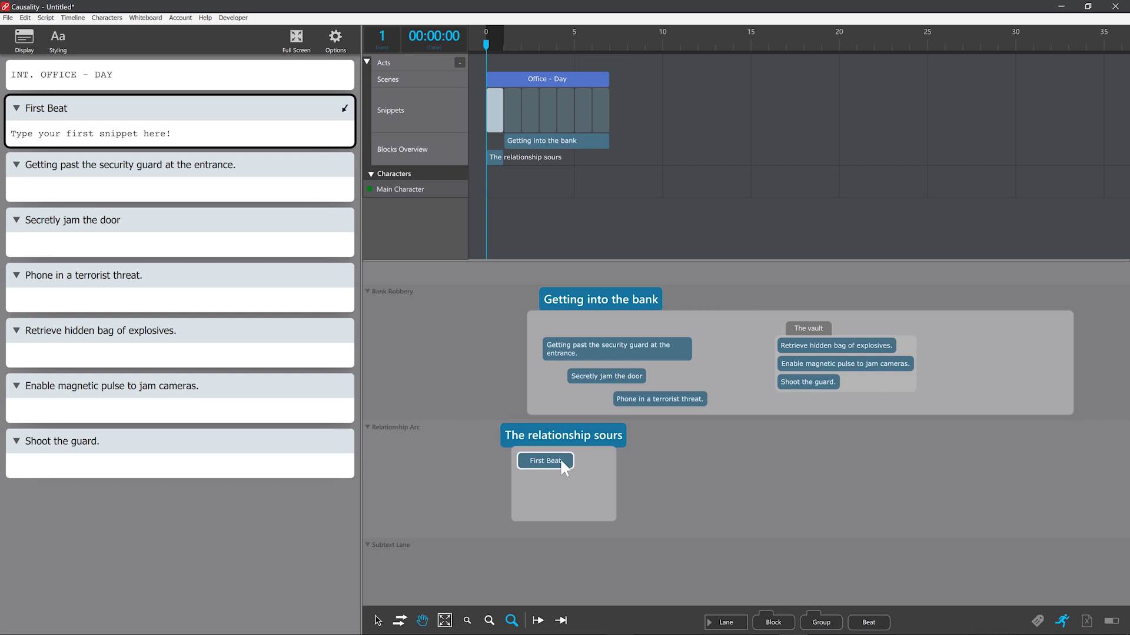
{"action": "type", "text": "Janet grunts at Michael"}
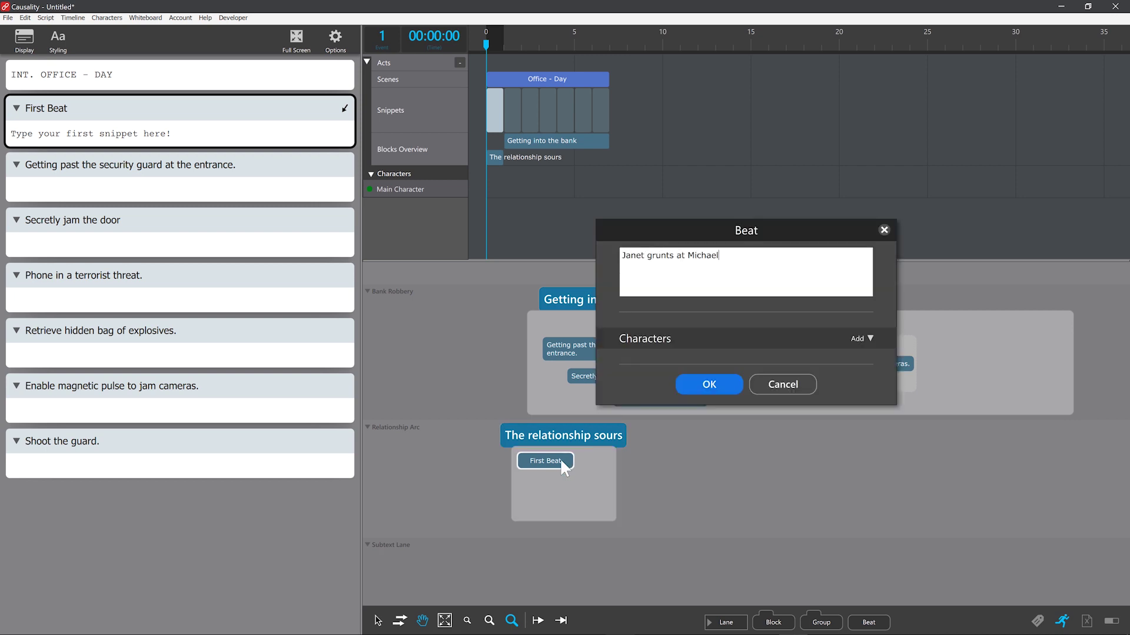
{"action": "type", "text": " for having forgotten some tools."}
{"action": "key", "text": "Return"}
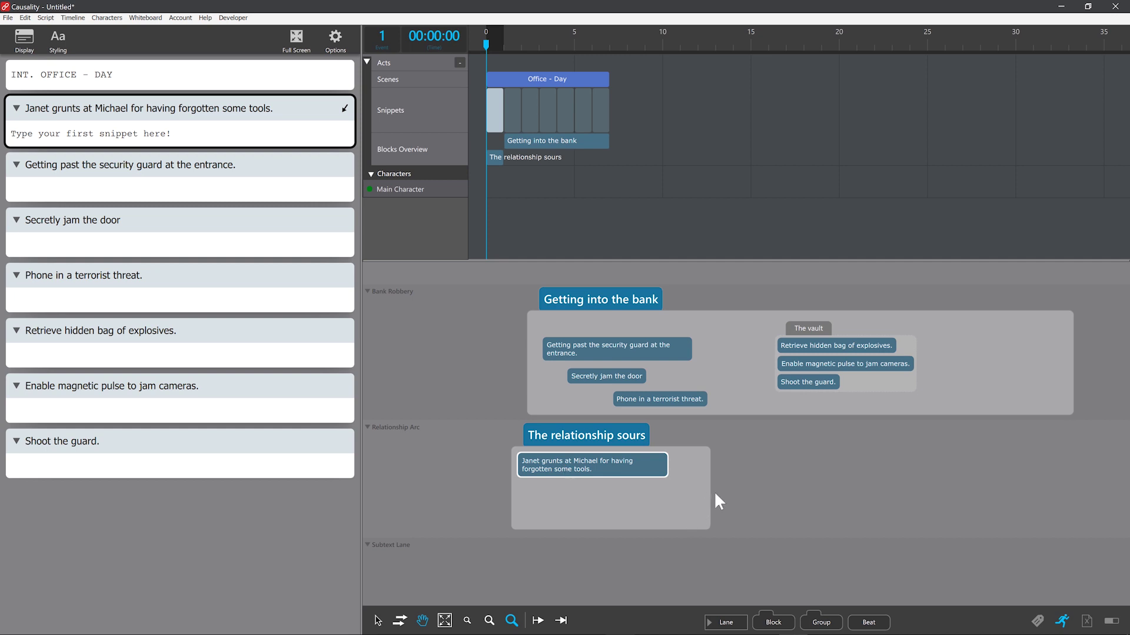
{"action": "left_click_drag", "start_coordinate": [712, 493], "coordinate": [1063, 484]}
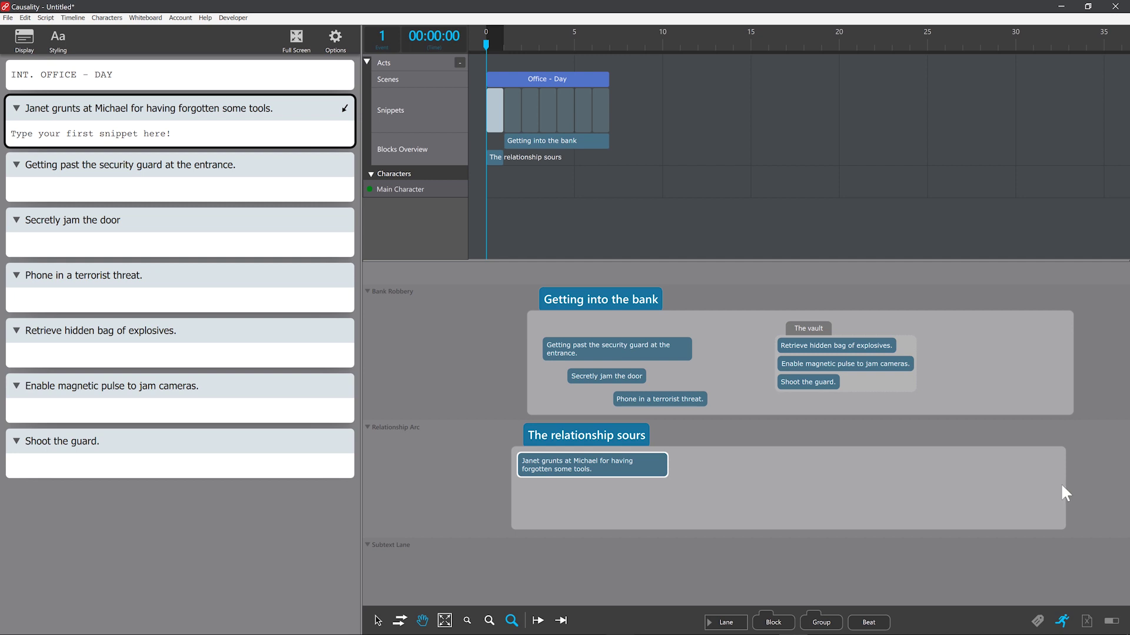
Add a beat midway in "The relationship sours" reading "Michael asks Janet to pick up something he dropped, but she says to do it himself."
{"action": "double_click", "coordinate": [763, 460]}
{"action": "type", "text": "Michael asks Janet to pick up something he dropped, buty"}
{"action": "key", "text": "BackSpace"}
{"action": "key", "text": "BackSpace"}
{"action": "type", "text": "she says to do it himself."}
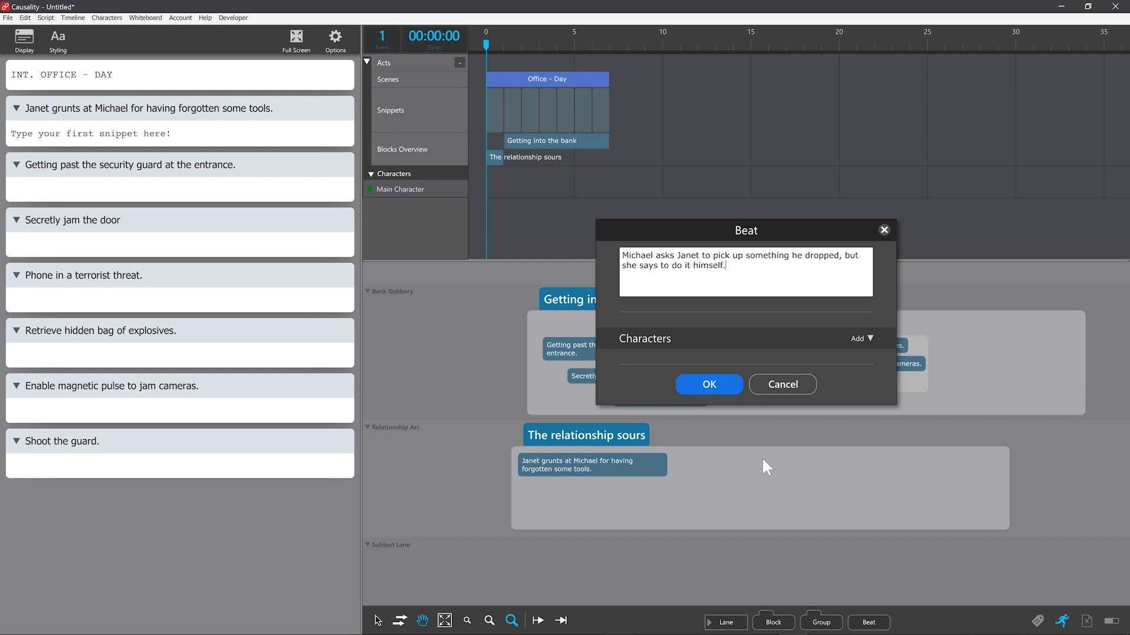
{"action": "key", "text": "Return"}
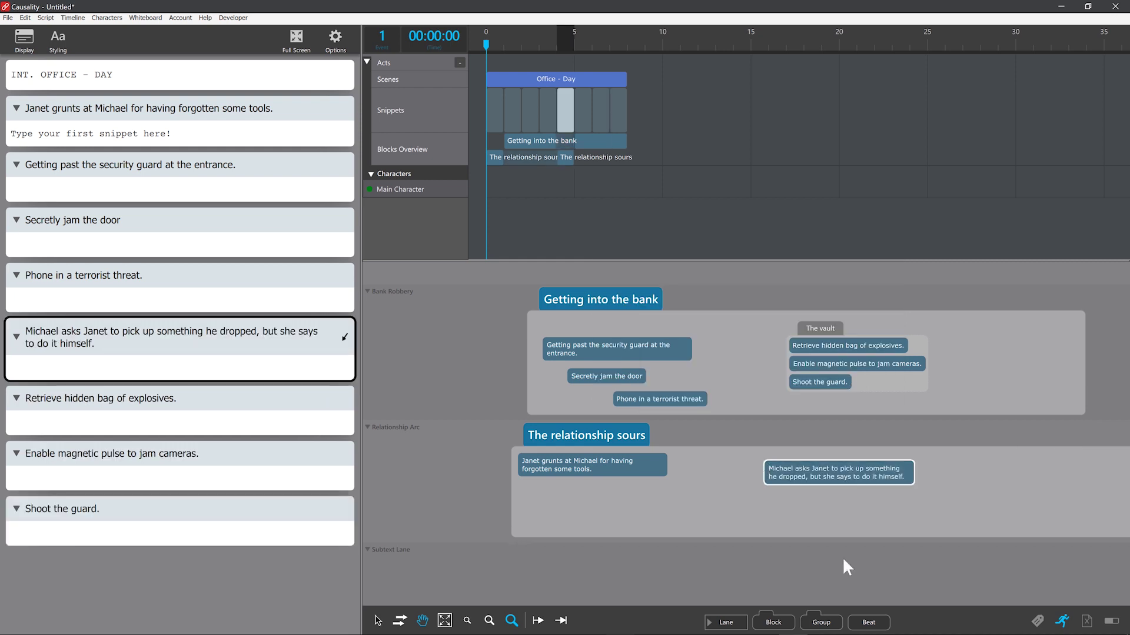
Add a beat to the lower right in "The relationship sours" reading "Janet is annoyed that Michael is taking too long with the detonation cord."
{"action": "double_click", "coordinate": [882, 505]}
{"action": "type", "text": "Janet is "}
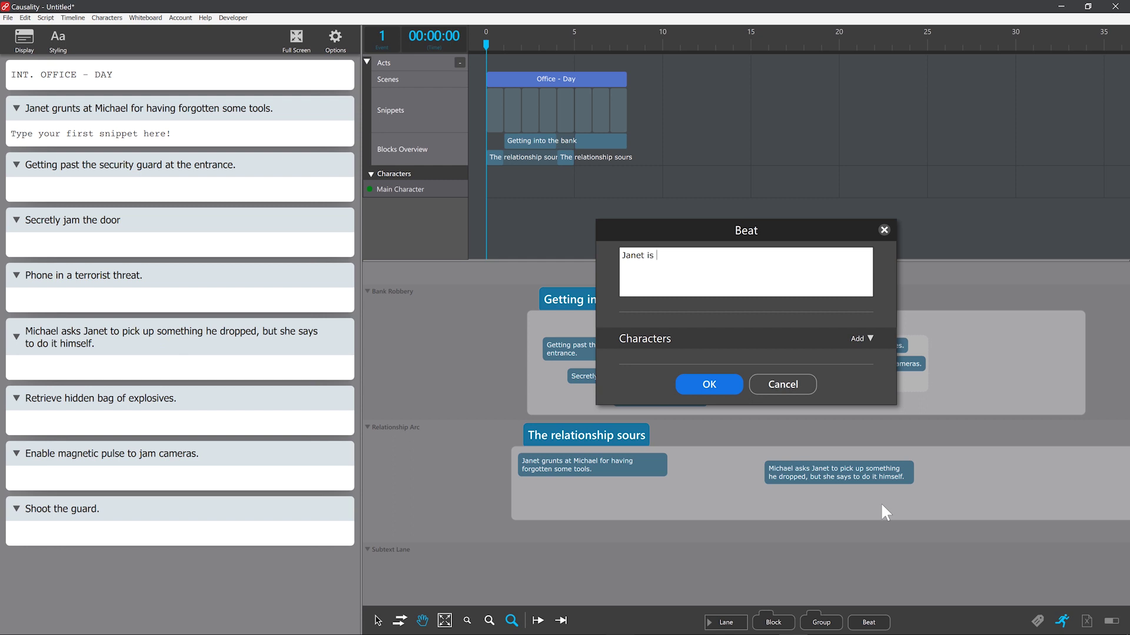
{"action": "type", "text": "annoyed that Michael is takin"}
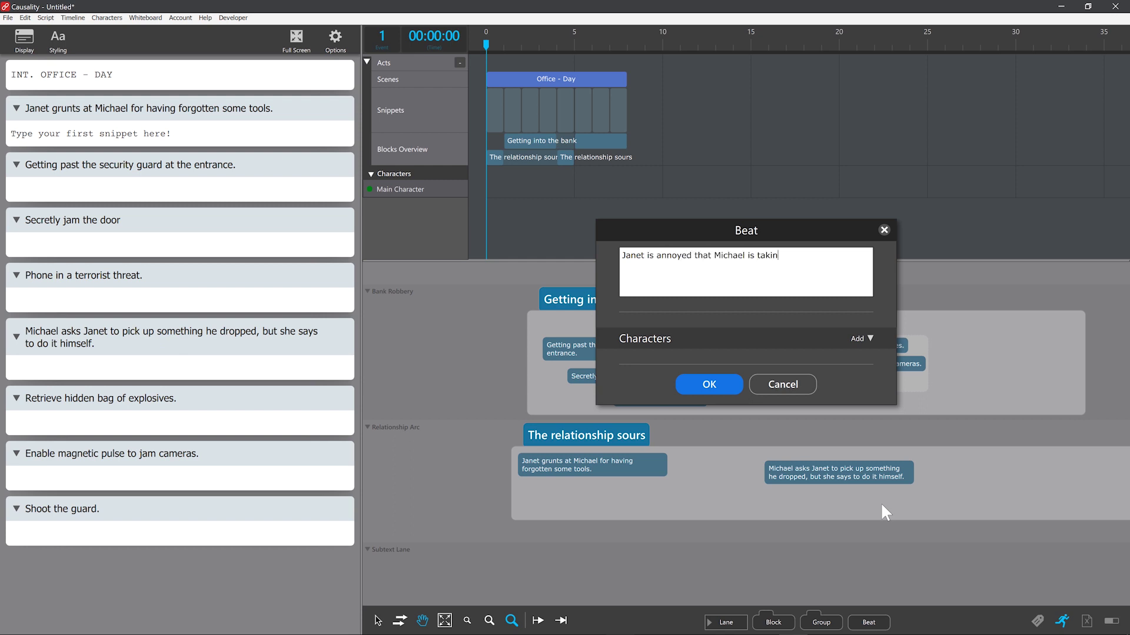
{"action": "type", "text": "g too long with the detonation cord."}
{"action": "key", "text": "Return"}
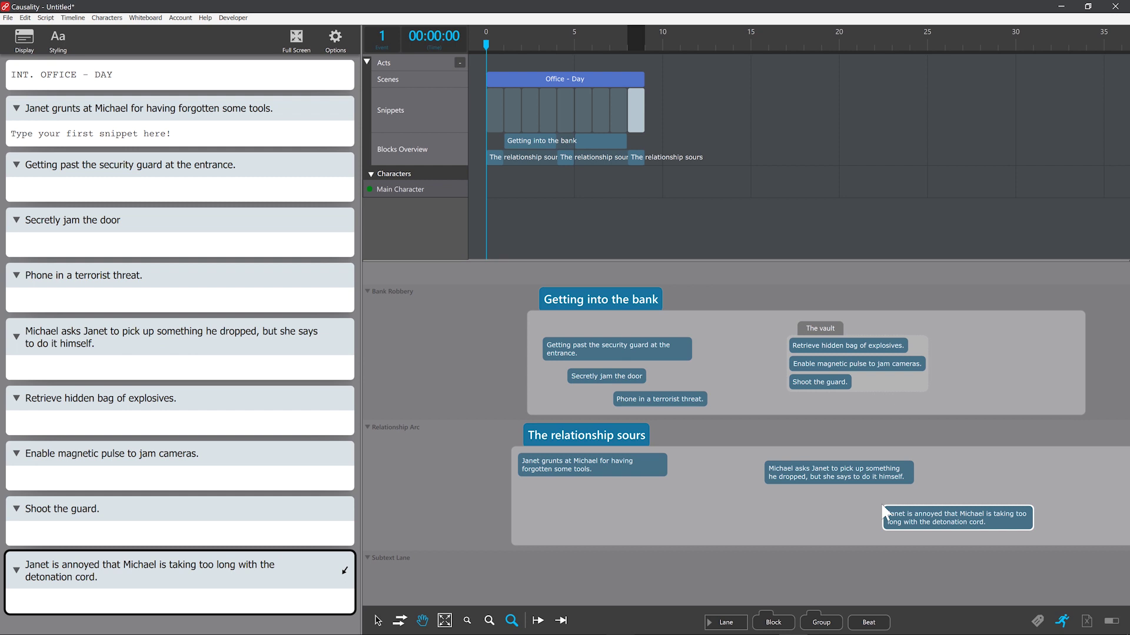
{"action": "left_click", "coordinate": [902, 560]}
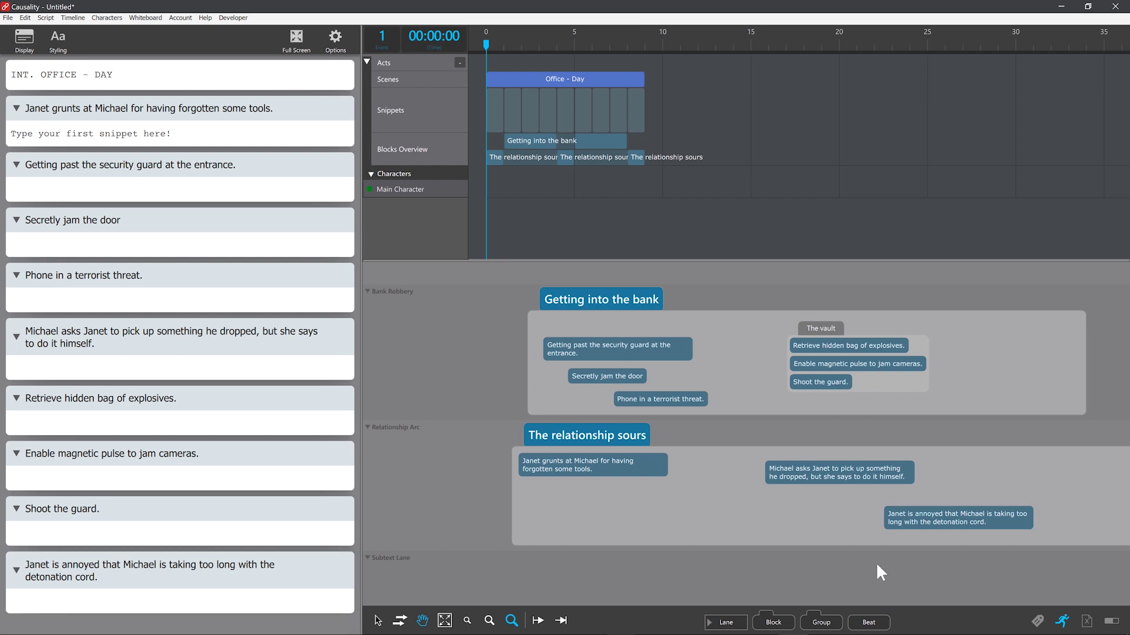
Move the "Phone in a terrorist threat." beat further right within the "Getting into the bank" block
{"action": "left_click_drag", "start_coordinate": [621, 394], "coordinate": [705, 398]}
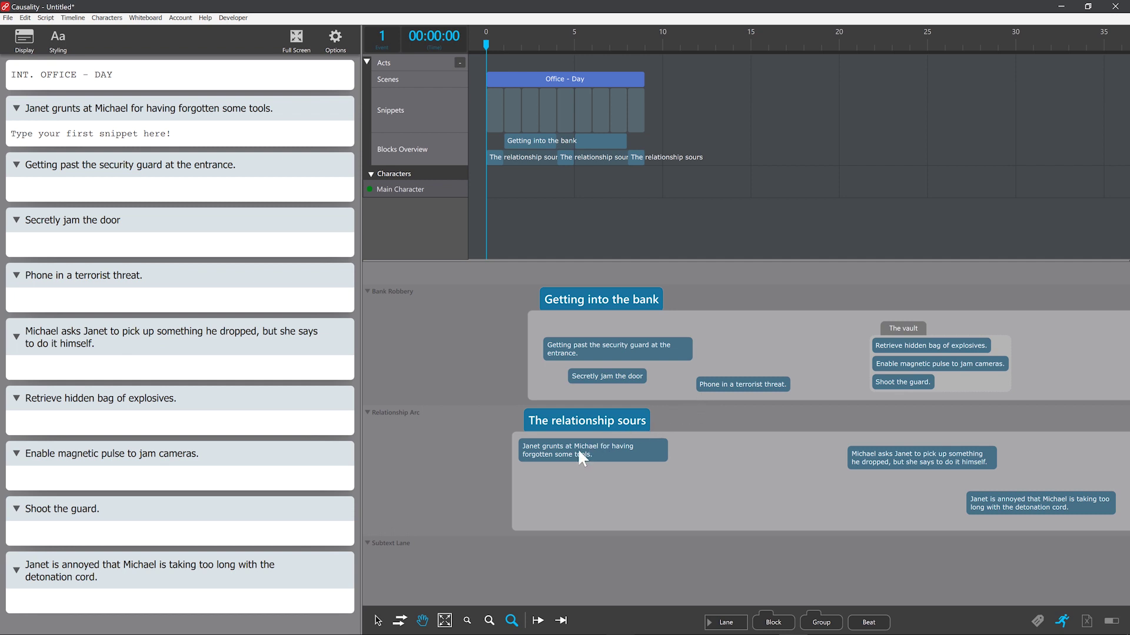
Move the "Janet grunts at Michael" beat right, ahead of "Phone in a terrorist threat.", and write its action line "Michael frantically searches the bag, then stops."
{"action": "left_click", "coordinate": [560, 450]}
{"action": "left_click_drag", "start_coordinate": [560, 450], "coordinate": [658, 448]}
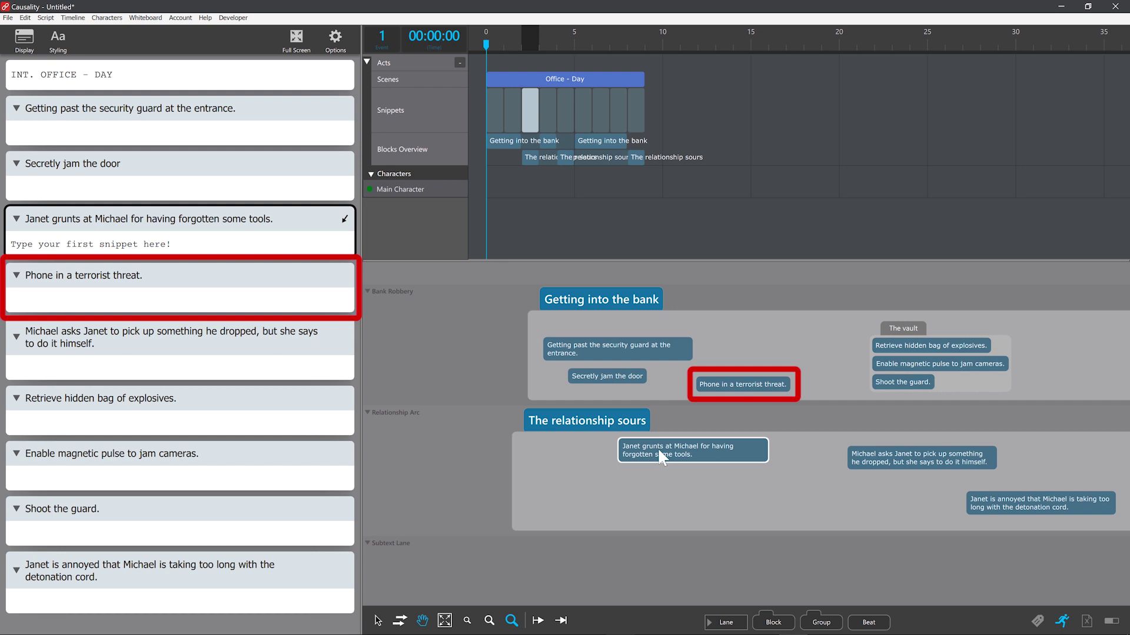
{"action": "key", "text": "Return"}
{"action": "type", "text": "Michael frantically searches the bag, then stops."}
Add dialogue under the bag-searching action line: MICHAEL says "It's not there." and JANET answers "Great. Just what we needed."
{"action": "key", "text": "Return"}
{"action": "type", "text": "MICHAEL"}
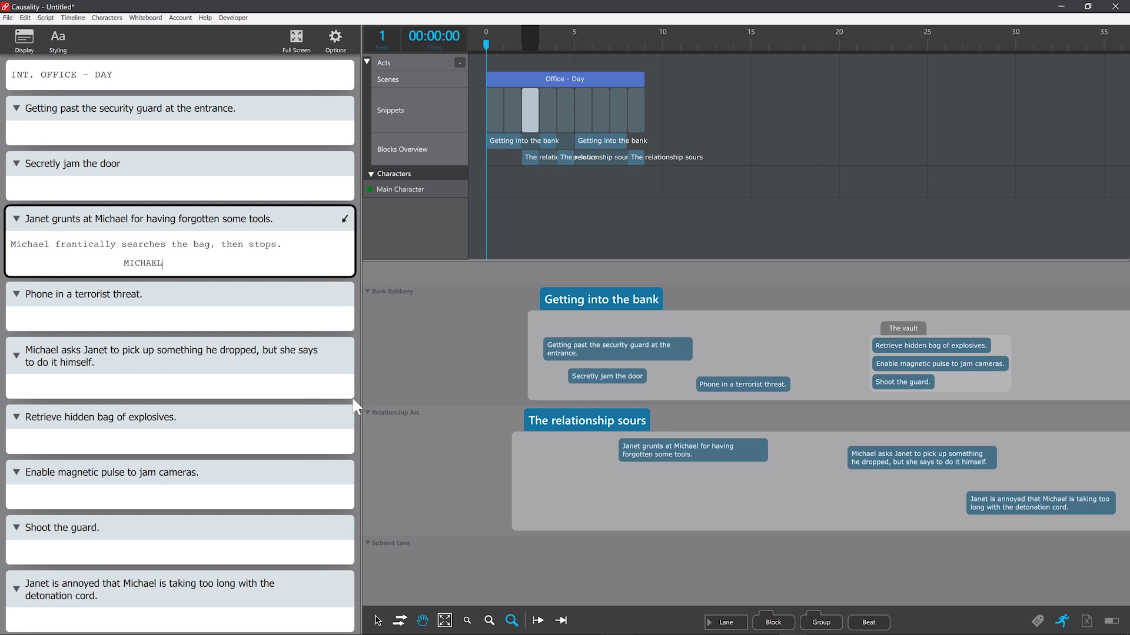
{"action": "key", "text": "Return"}
{"action": "type", "text": "It's not there."}
{"action": "key", "text": "Return"}
{"action": "type", "text": "JANET"}
{"action": "key", "text": "Return"}
{"action": "type", "text": "Great. Just what we needed."}
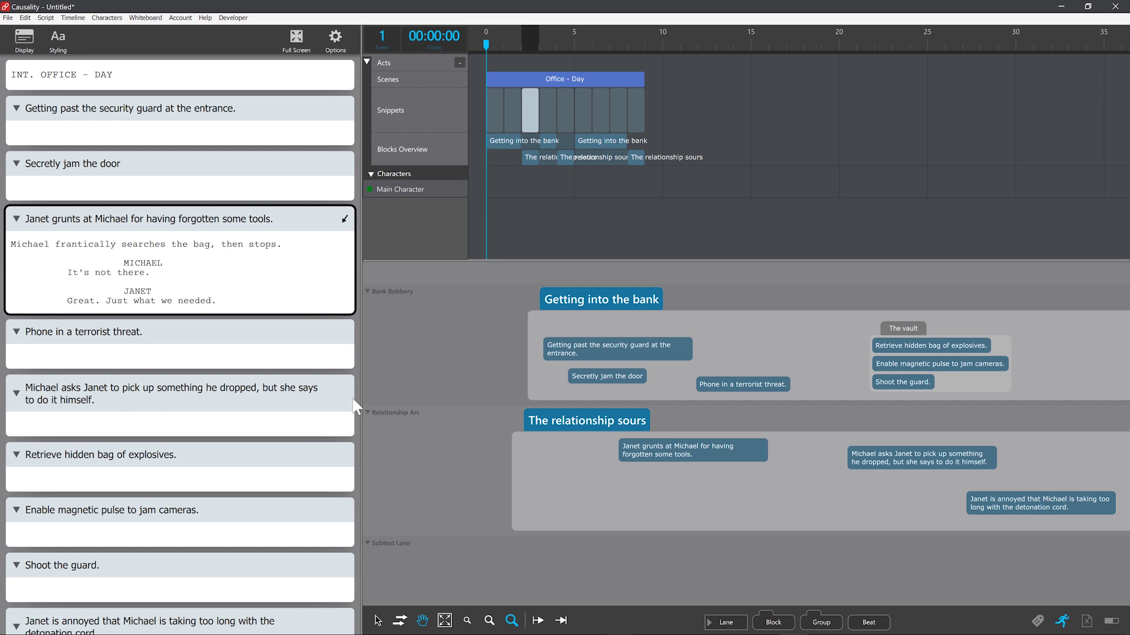
{"action": "left_click", "coordinate": [448, 350]}
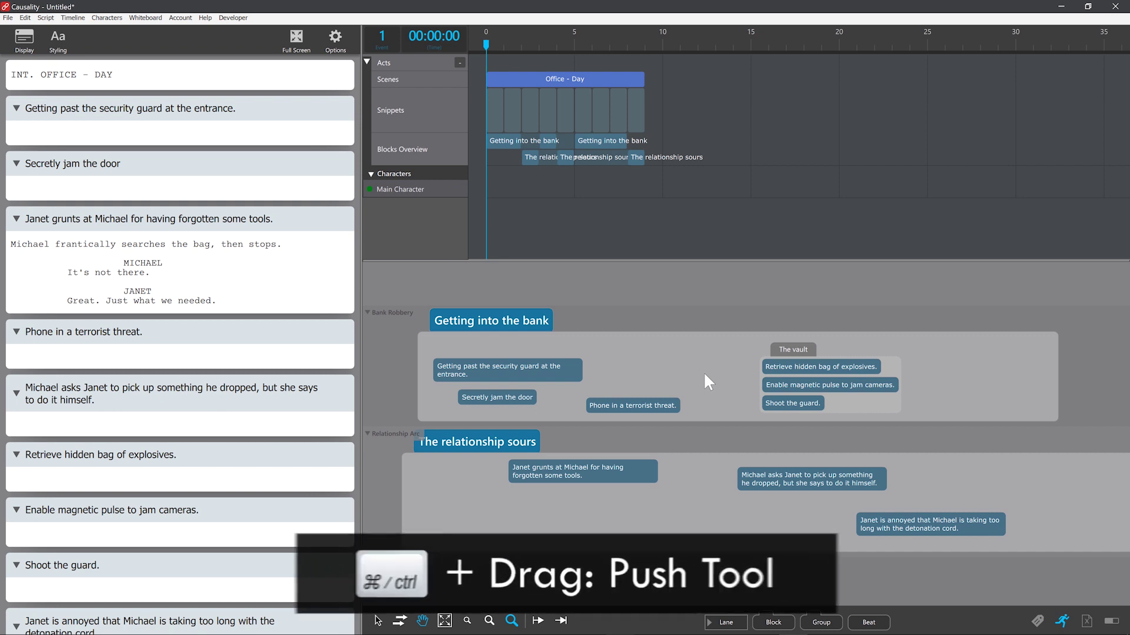
Push "Enable magnetic pulse to jam cameras." and all beats after it right, and move the "Michael asks Janet" beat in between it and "Retrieve hidden bag of explosives."
{"action": "left_click_drag", "start_coordinate": [786, 385], "coordinate": [861, 385]}
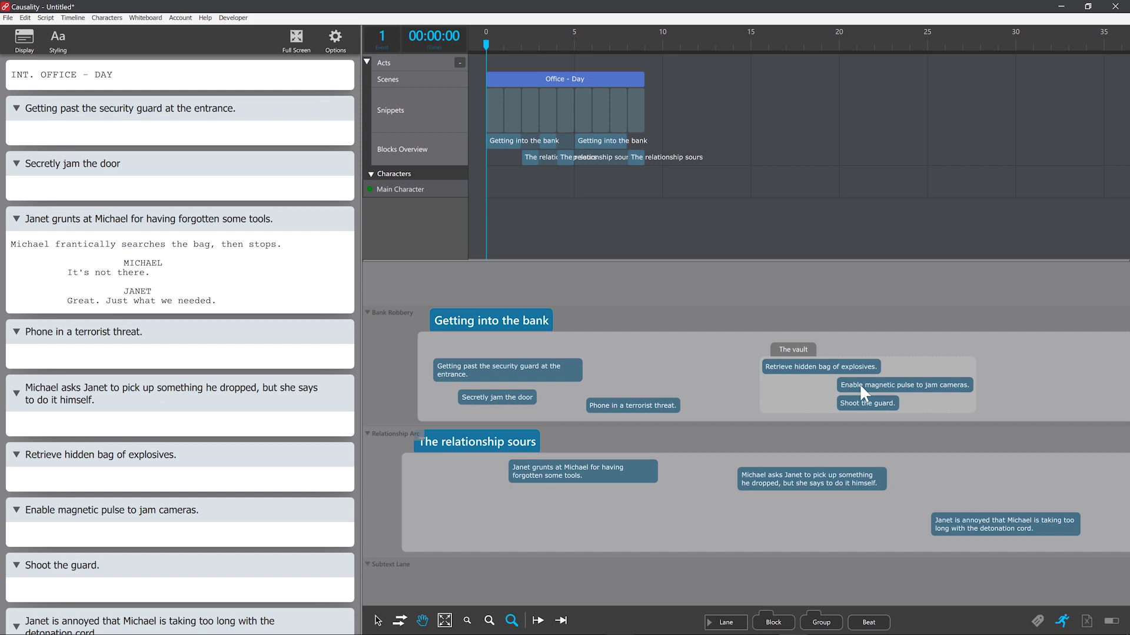
{"action": "left_click_drag", "start_coordinate": [770, 475], "coordinate": [832, 474]}
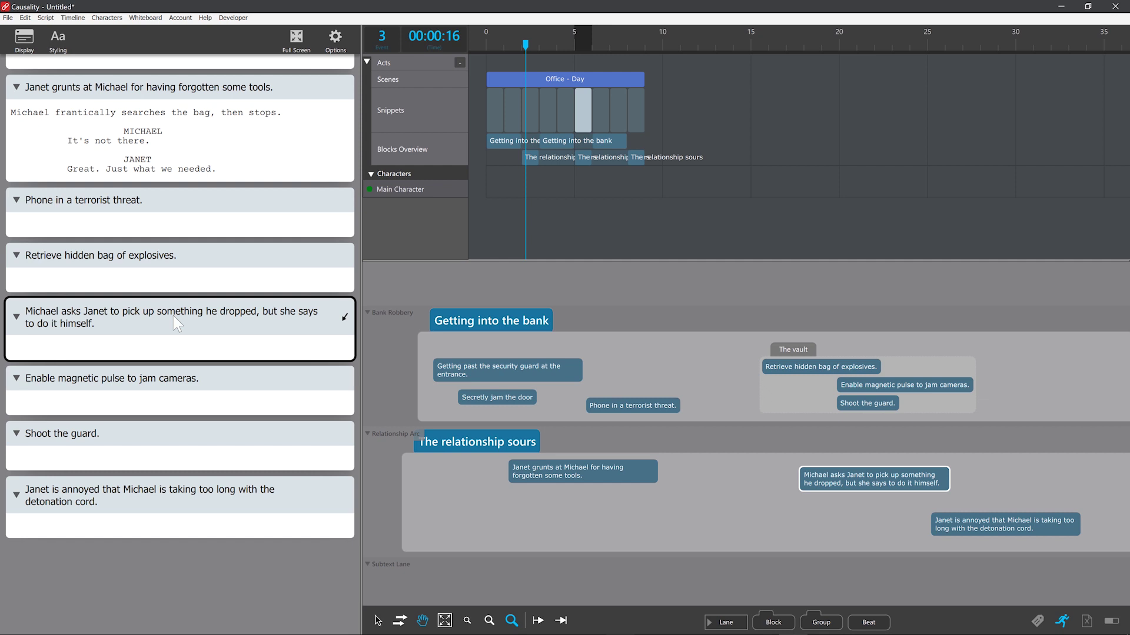
Write the action line "One of the detonators flies out of the bag as Michael comes around a corner." in the "Michael asks Janet" snippet
{"action": "left_click", "coordinate": [160, 349]}
{"action": "type", "text": "One o"}
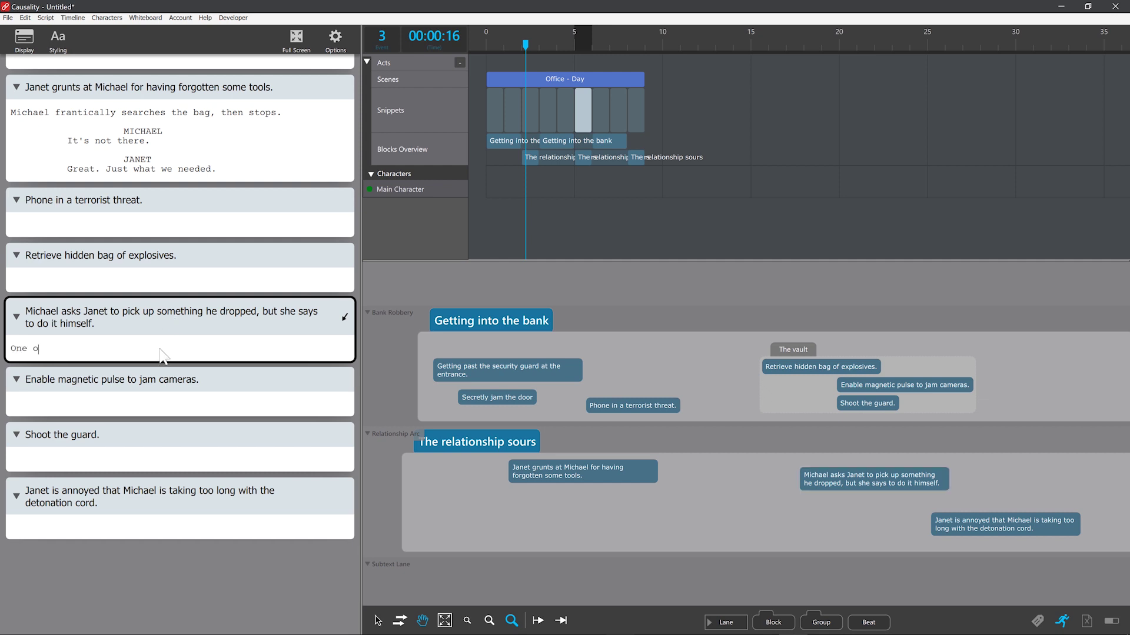
{"action": "type", "text": "f the detonators flies out of the bag as Michael comes around a corner."}
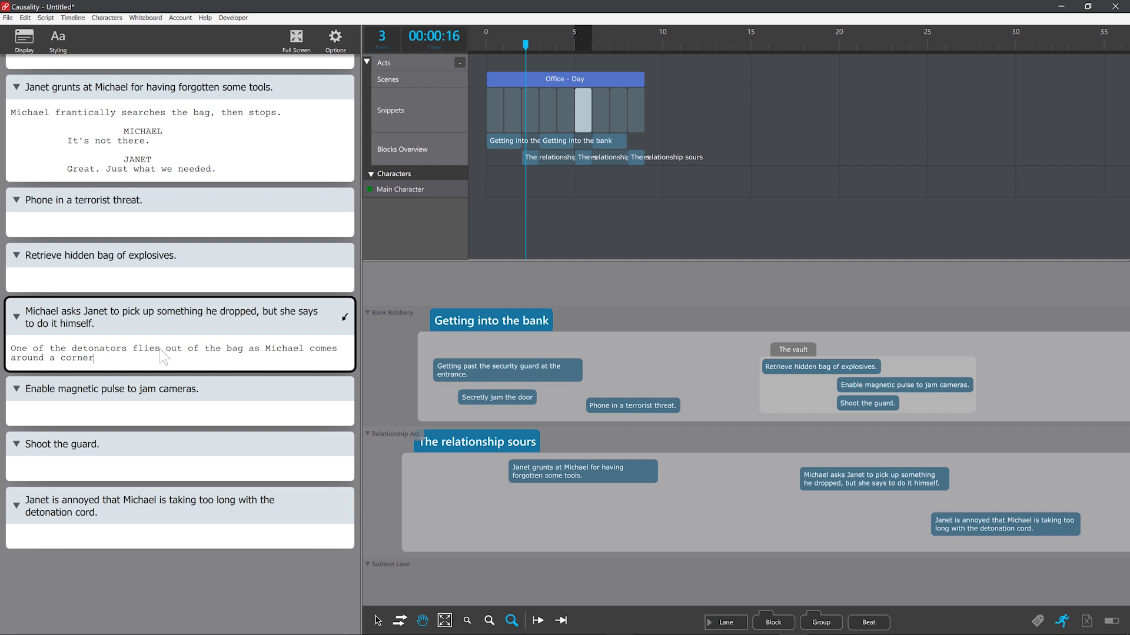
Add dialogue under the detonator action line: MICHAEL says "Get that?" and JANET answers "Your mom doesn't work here."
{"action": "key", "text": "Return"}
{"action": "type", "text": "MICHAEL"}
{"action": "key", "text": "Return"}
{"action": "type", "text": "Get that?"}
{"action": "key", "text": "Return"}
{"action": "type", "text": "JANET"}
{"action": "key", "text": "Return"}
{"action": "type", "text": "Your mom doesn't work here."}
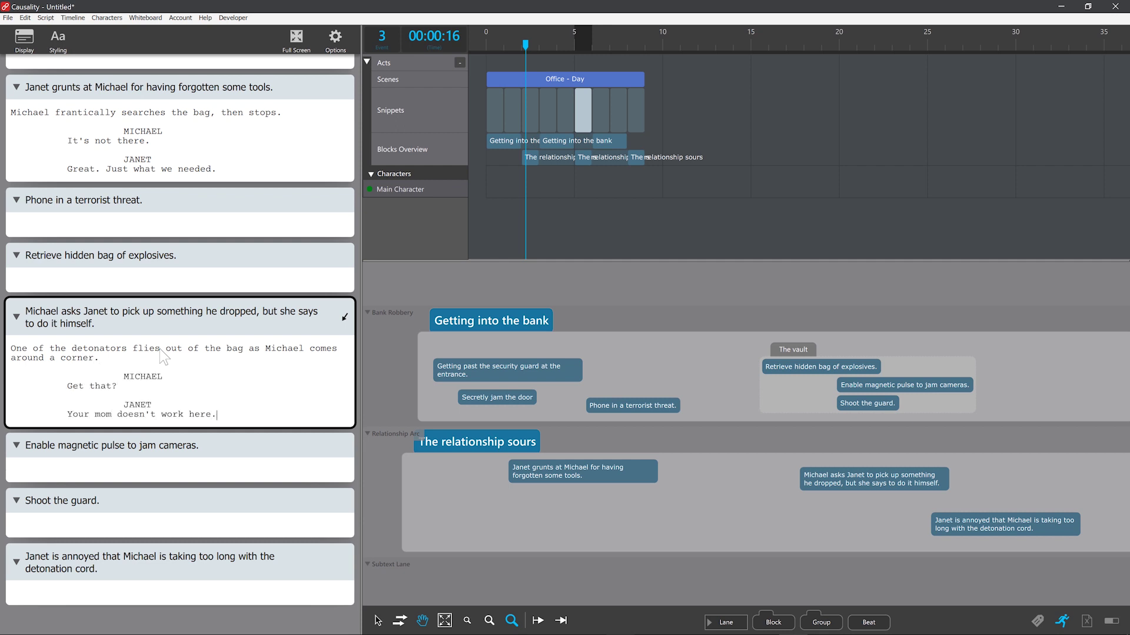
{"action": "left_click", "coordinate": [382, 351]}
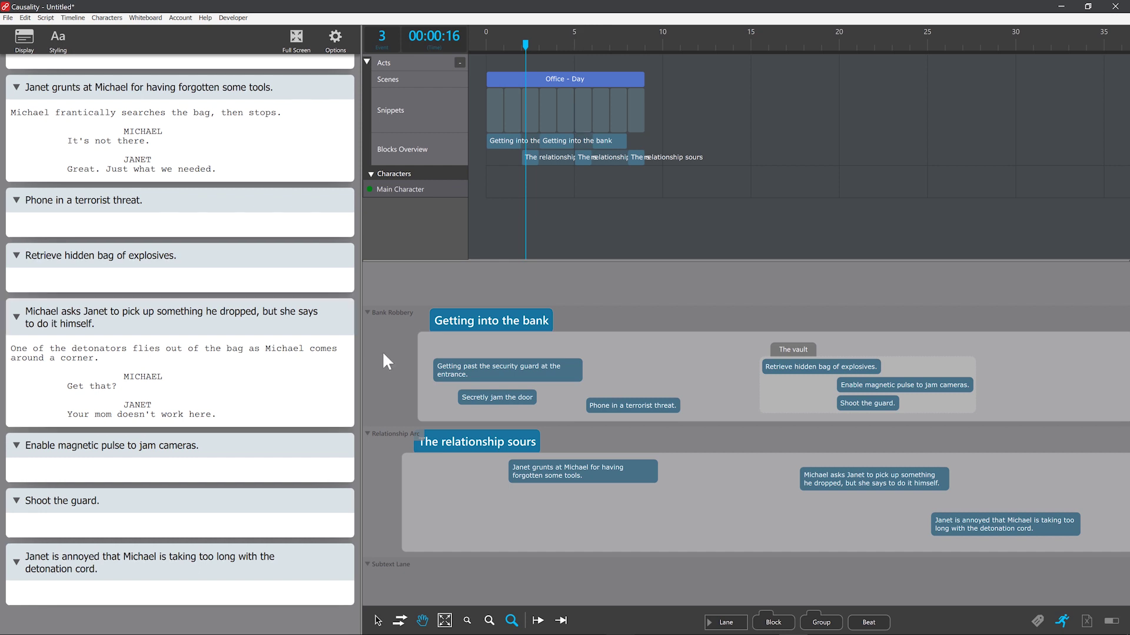